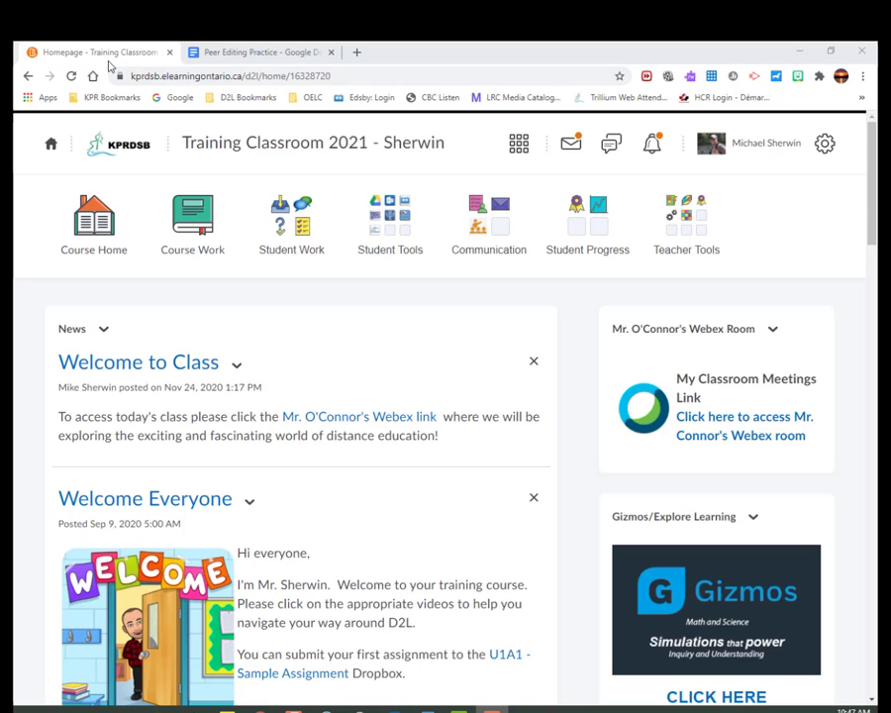
Create a new folder in the course's Student Work Dropbox and view the notice about the new assignment editing experience.
click(291, 243)
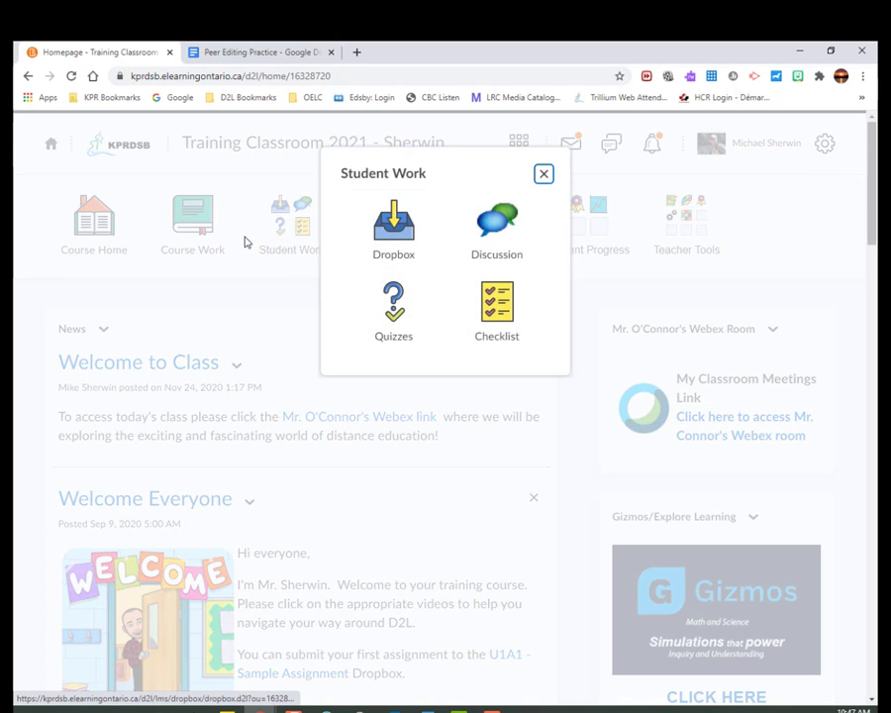
click(384, 246)
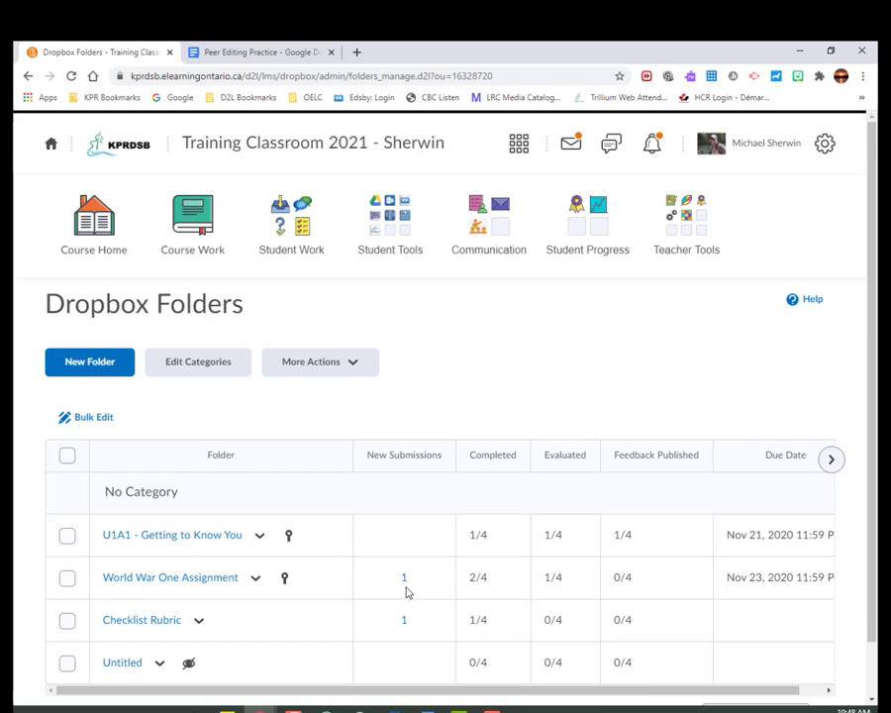
click(84, 372)
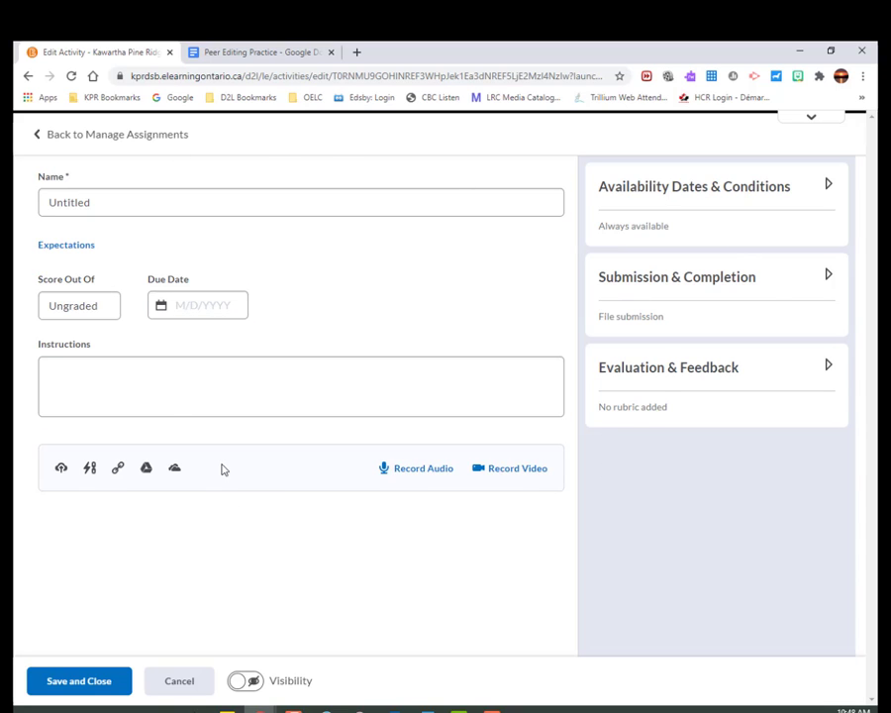
click(789, 122)
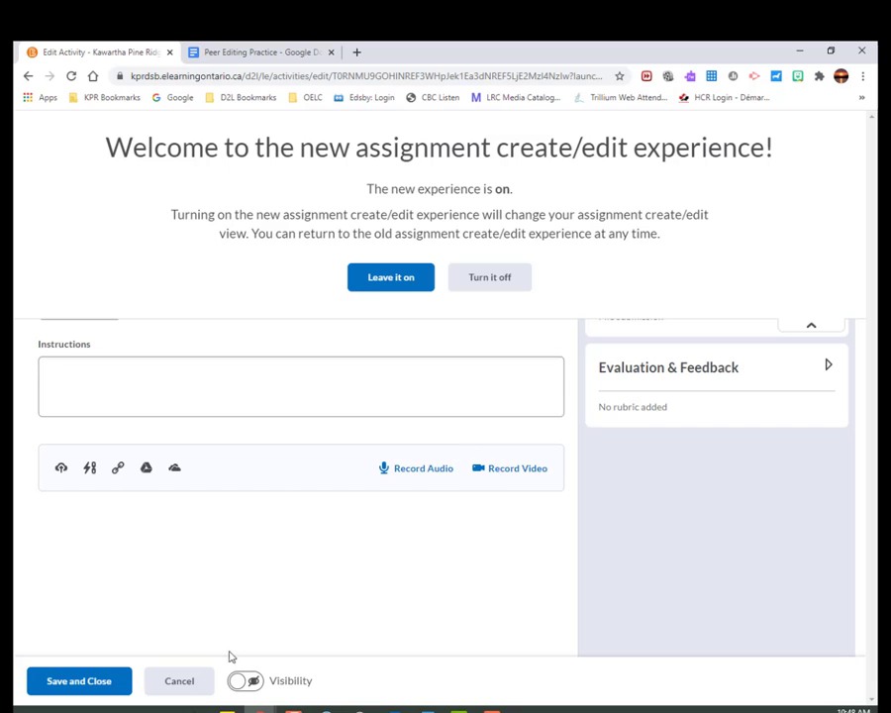
click(795, 328)
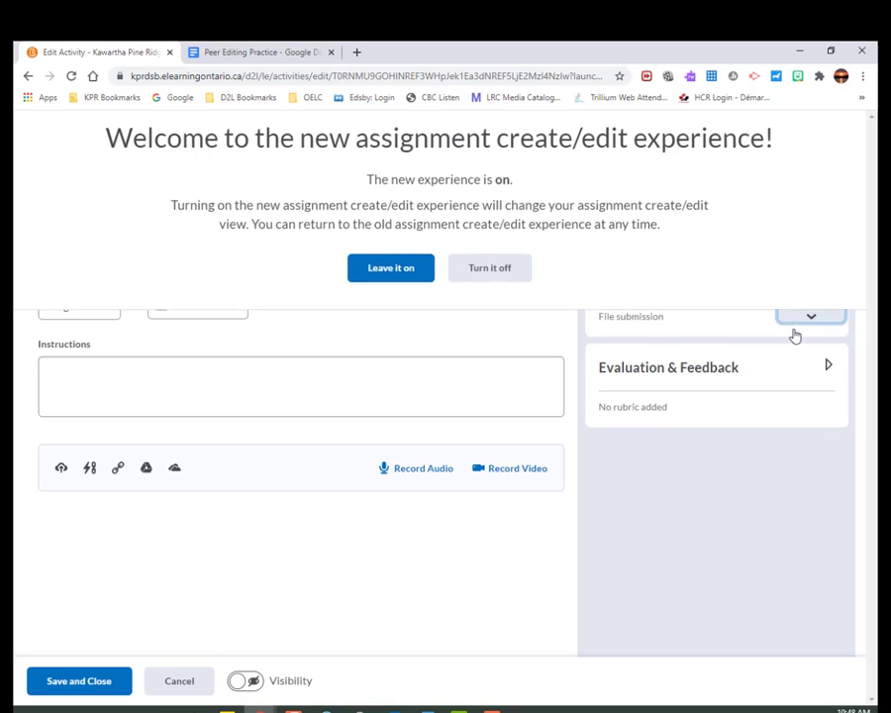
Name the assignment Proofreading and set its score out of 30 points.
click(169, 204)
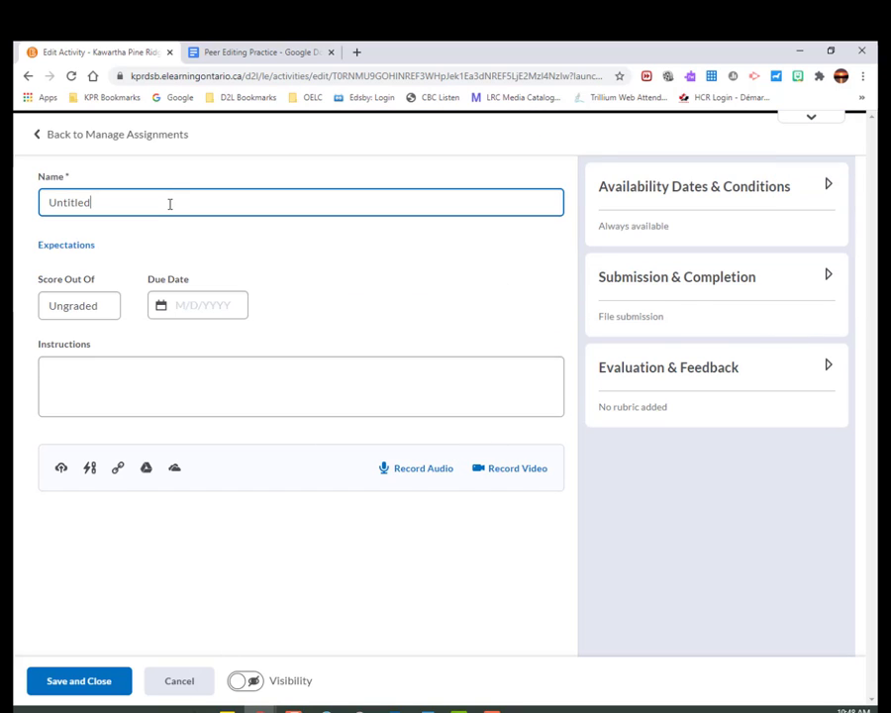
double_click(170, 204)
text(Proo)
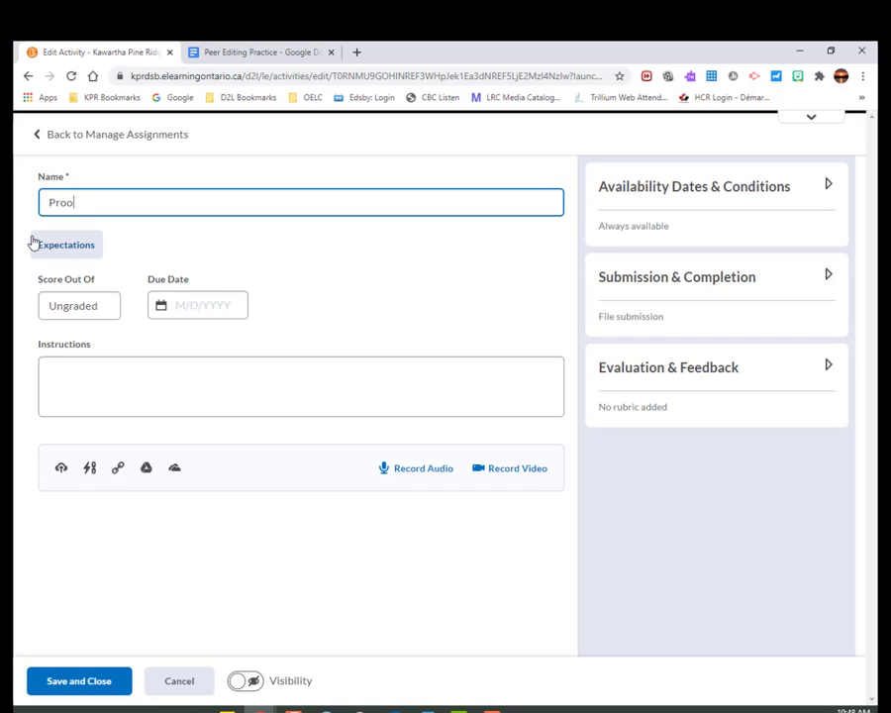
text(freading)
click(65, 306)
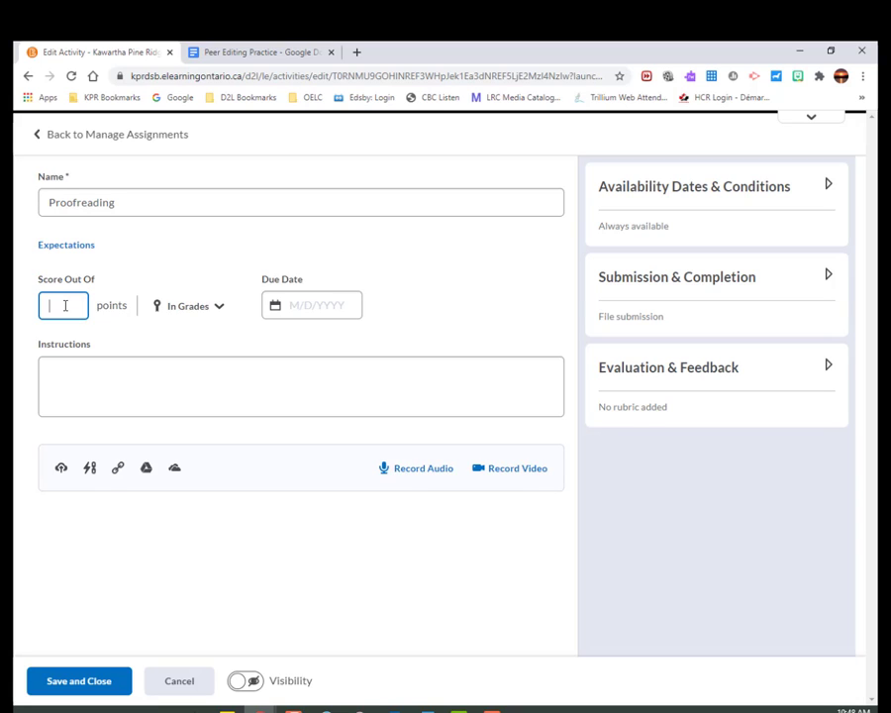
text(30)
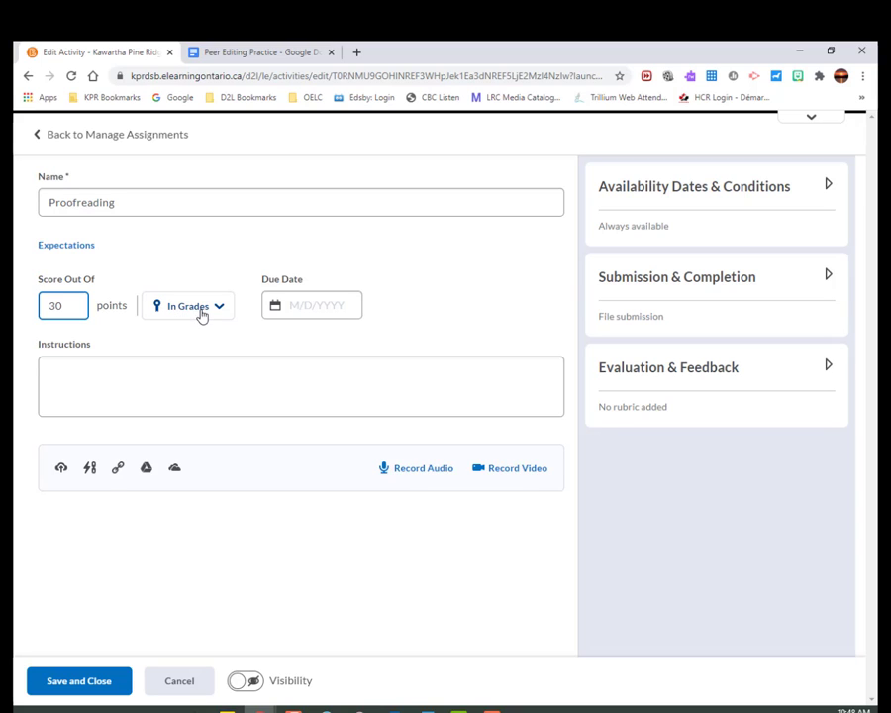
Set the assignment's due date to 1/8/2021 at 3:00 PM.
click(306, 309)
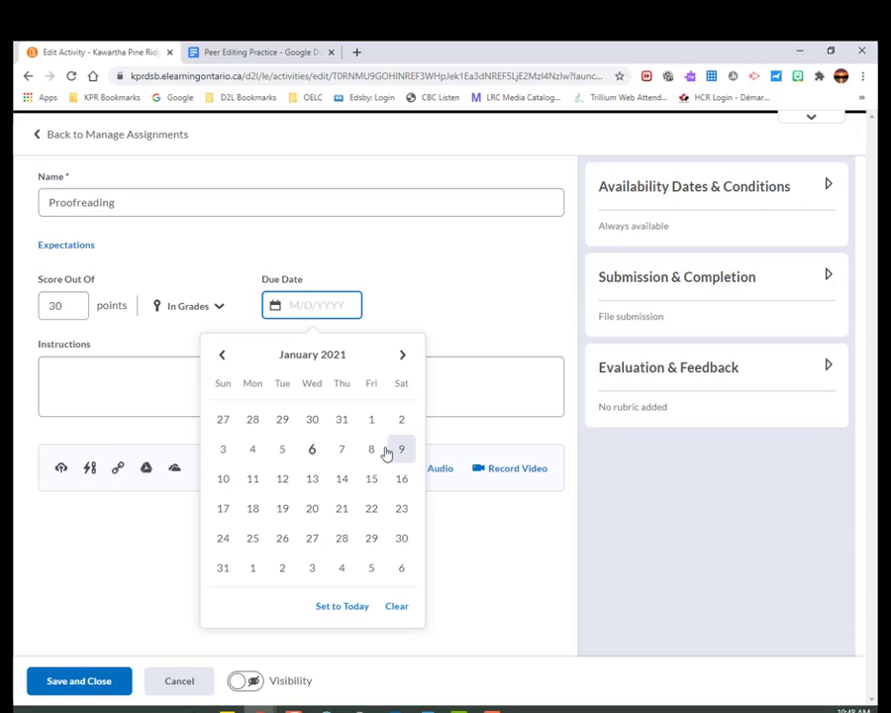
click(384, 451)
click(414, 305)
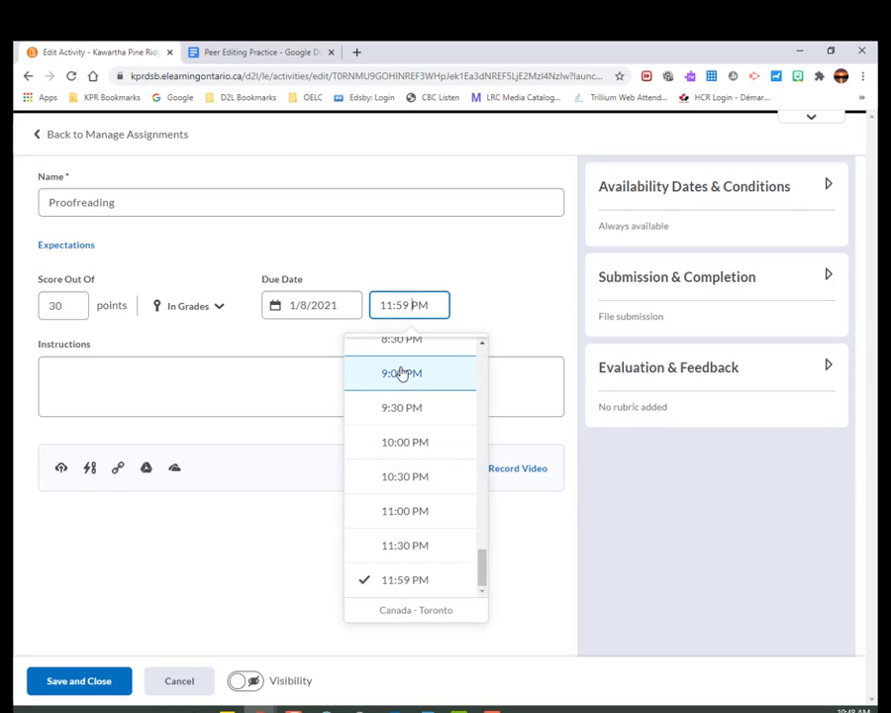
scroll(420, 455, up, 6)
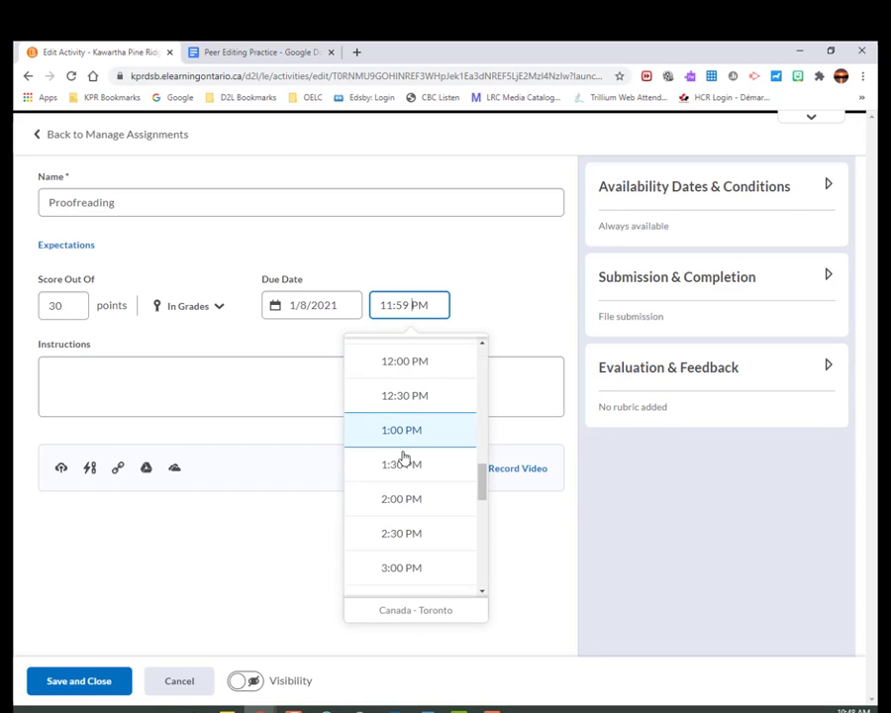
scroll(402, 456, down, 1)
click(397, 507)
Write instructions to copy the Google Doc via the link below, proofread with corrections in bold RED, and submit it from Google Drive to the dropbox.
click(143, 370)
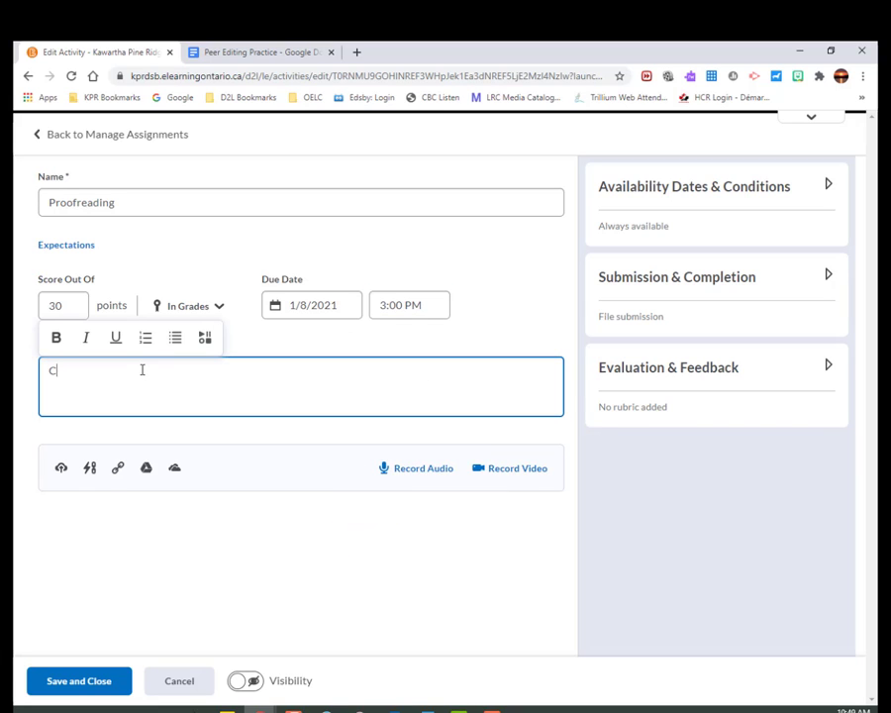
text(Click the link below)
Set the assignment's availability start date to 1/6/2021.
click(708, 188)
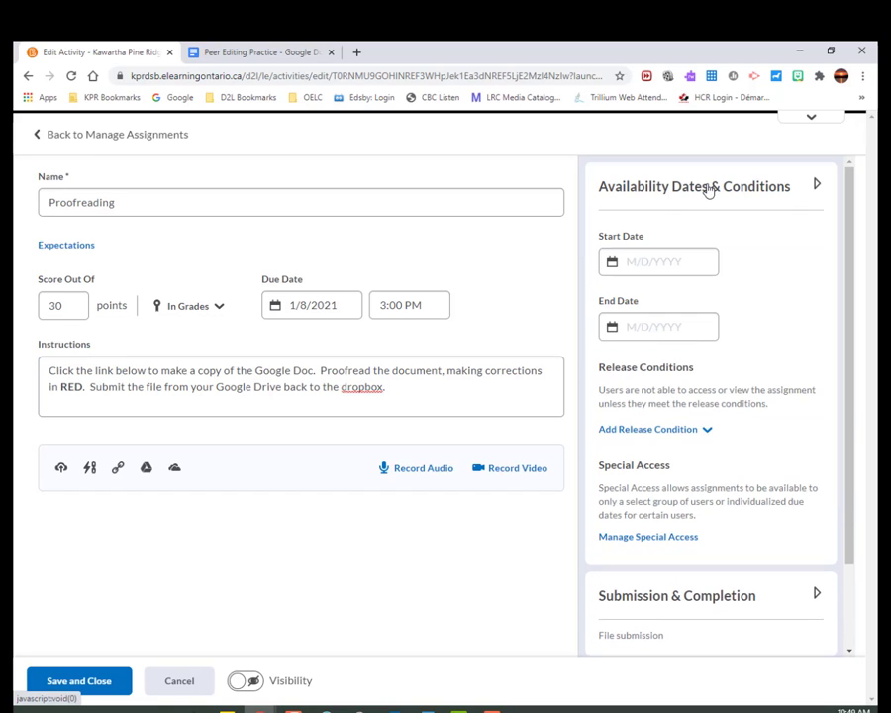
click(641, 260)
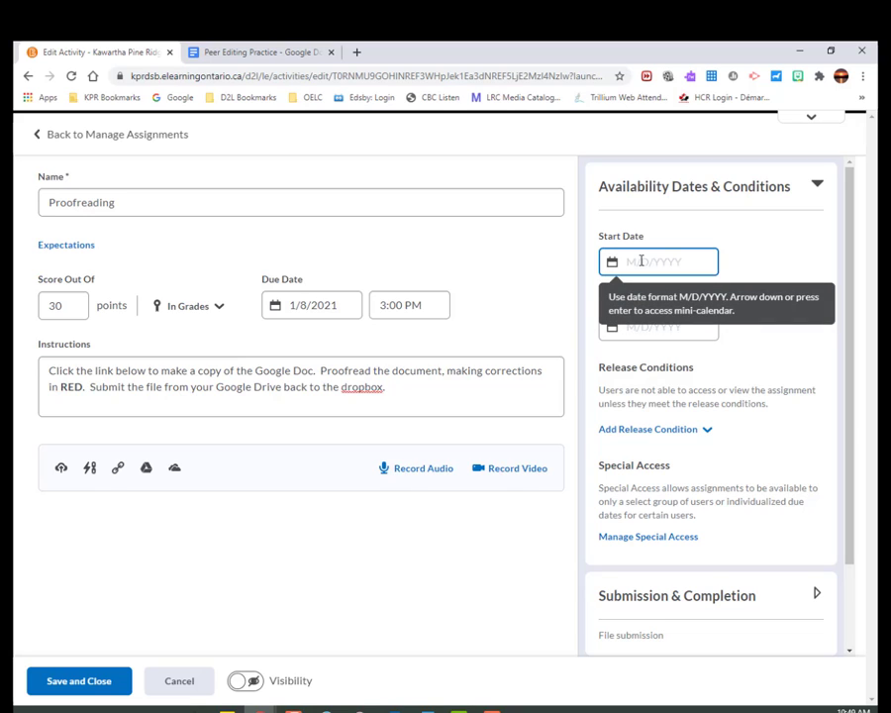
click(640, 260)
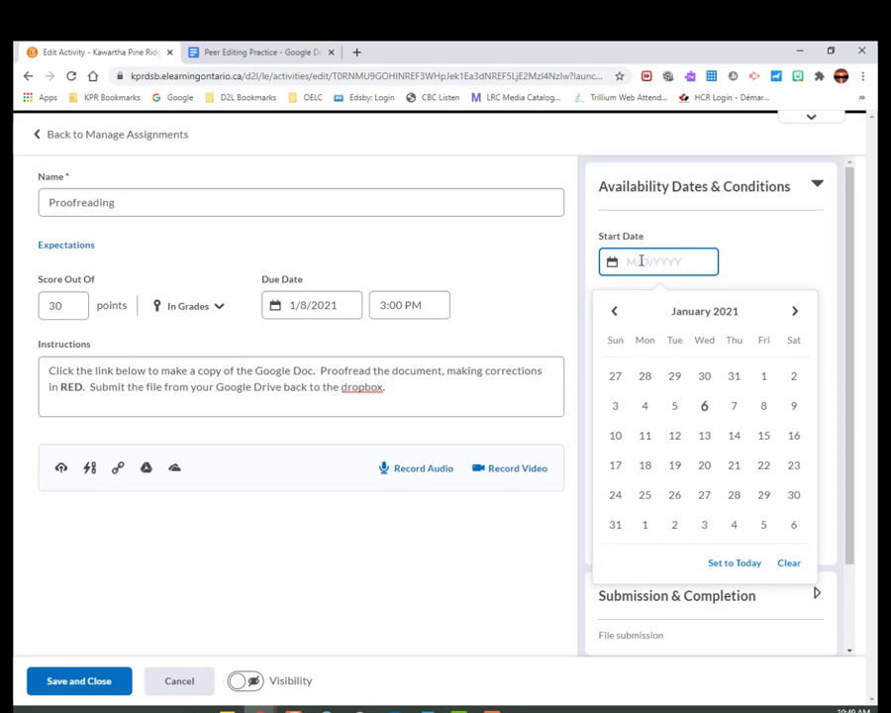
click(705, 408)
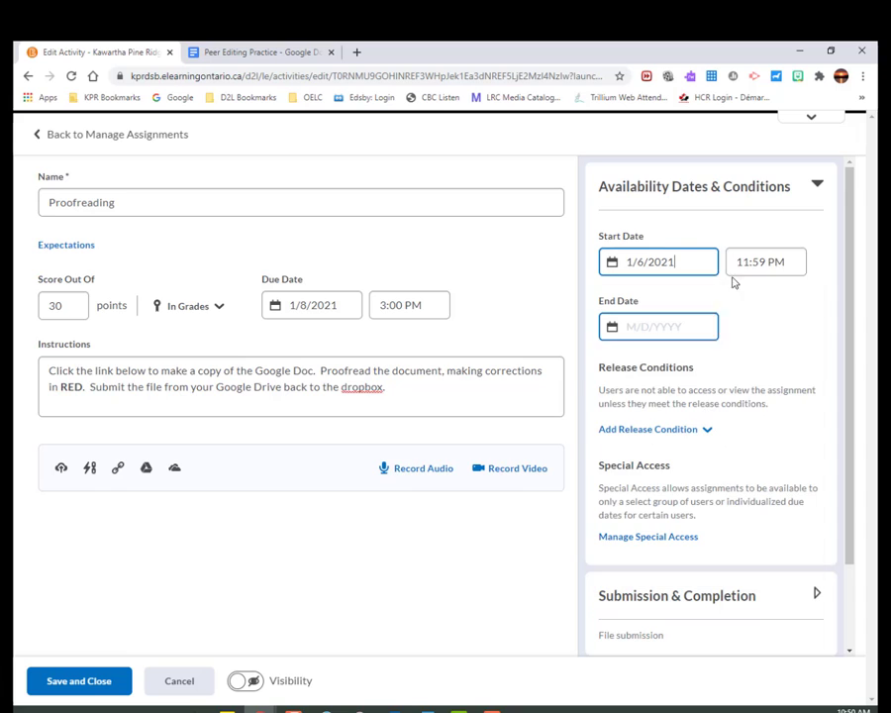
click(770, 313)
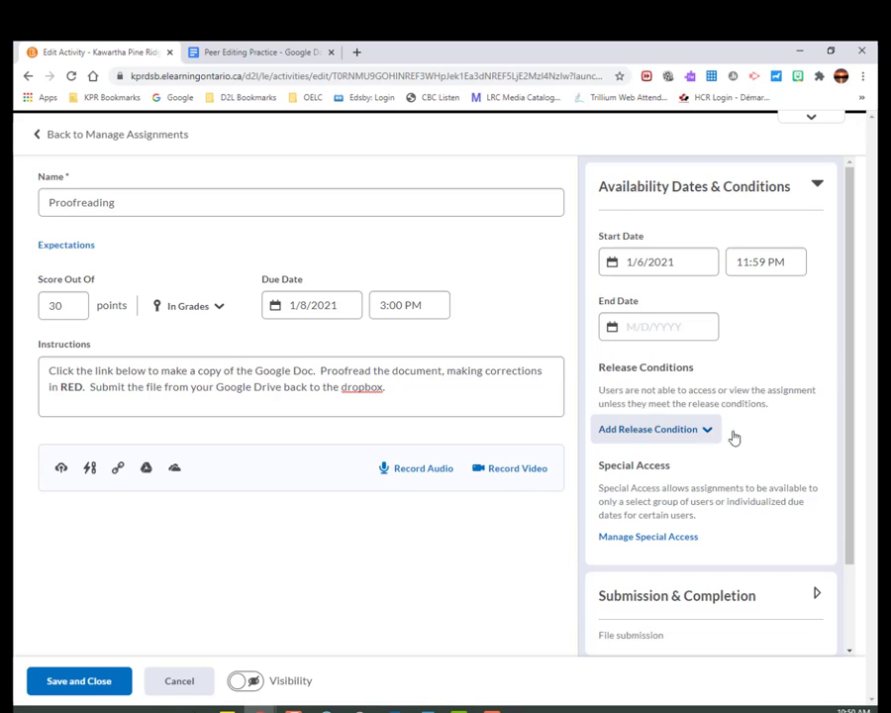
Review the assignment's Submission & Completion options and its Evaluation & Feedback options.
scroll(729, 445, down, 1)
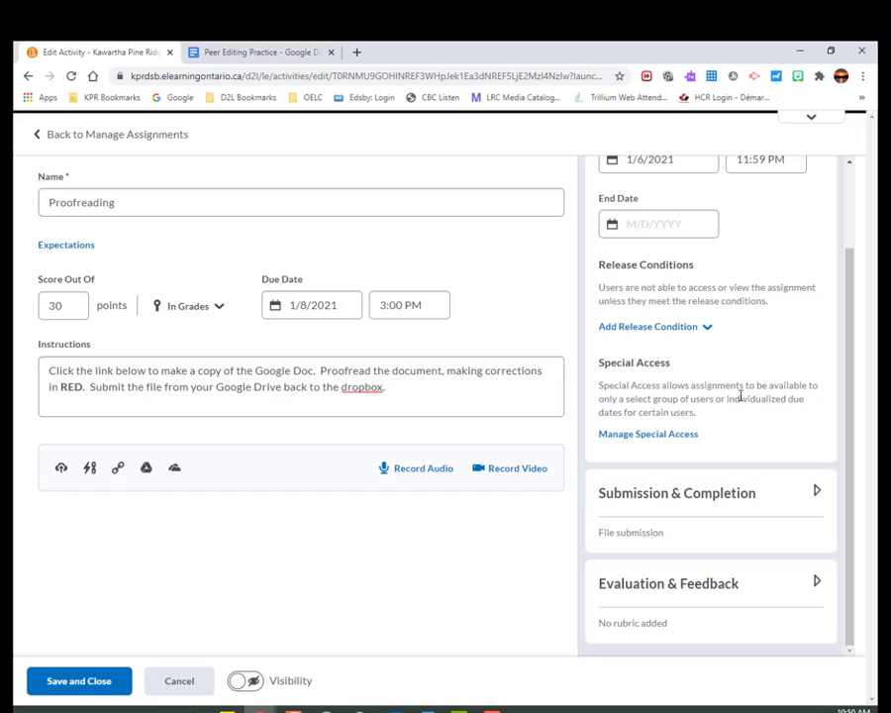
click(708, 492)
scroll(704, 493, down, 2)
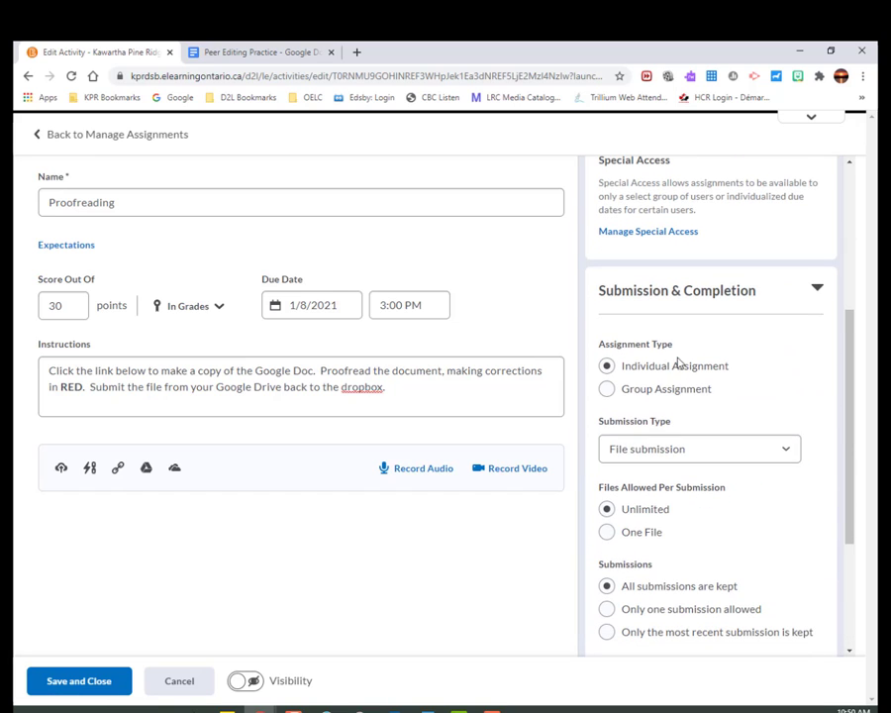
key(Tab)
key(Tab)
key(Tab)
scroll(700, 594, down, 2)
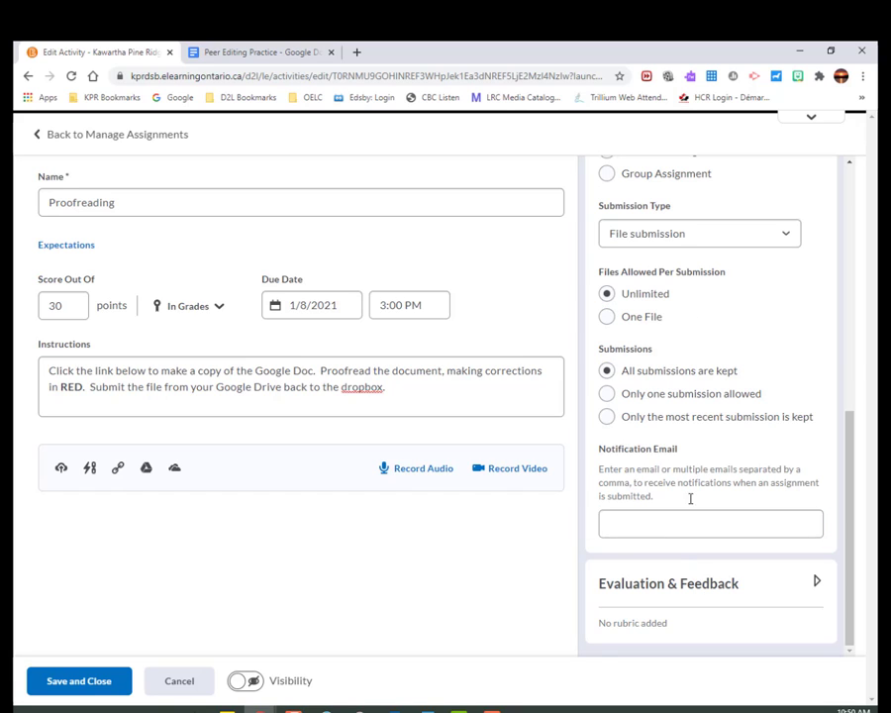
click(670, 587)
scroll(720, 564, down, 2)
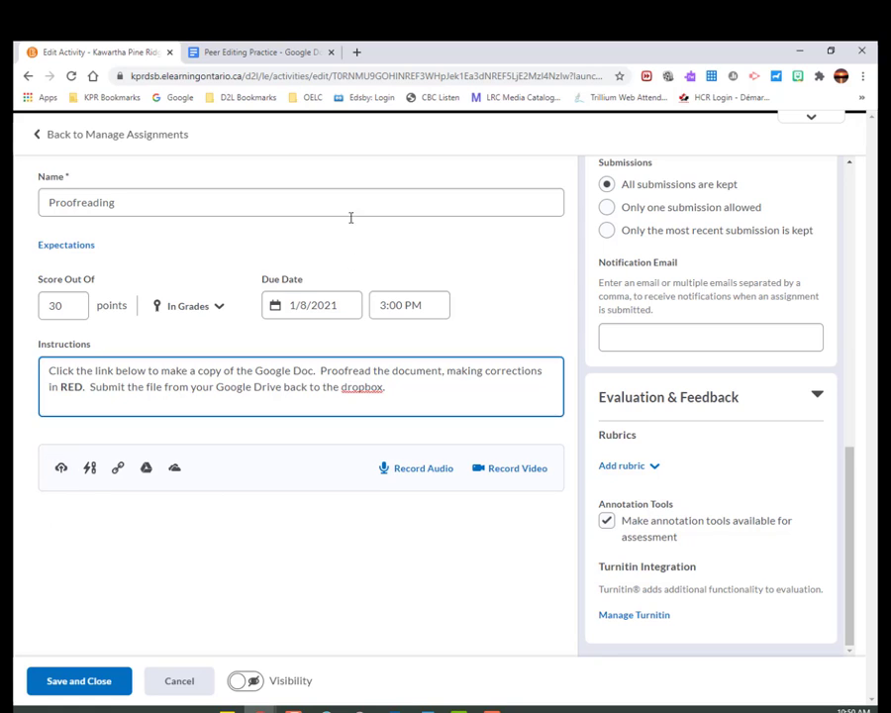
Switch to the Peer Editing Practice document in Google Docs and copy its sharing link.
click(263, 52)
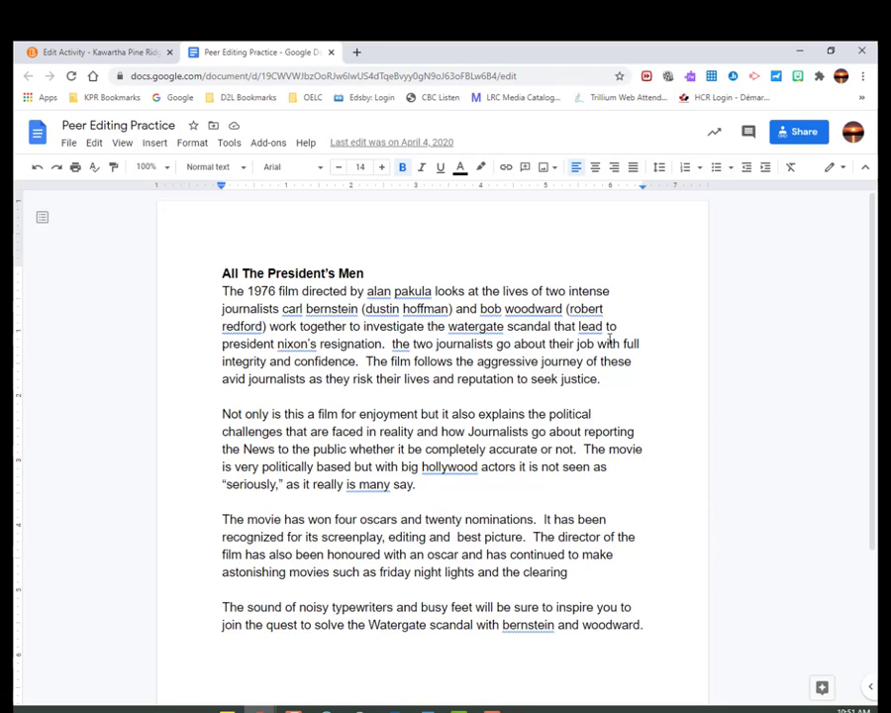
click(793, 135)
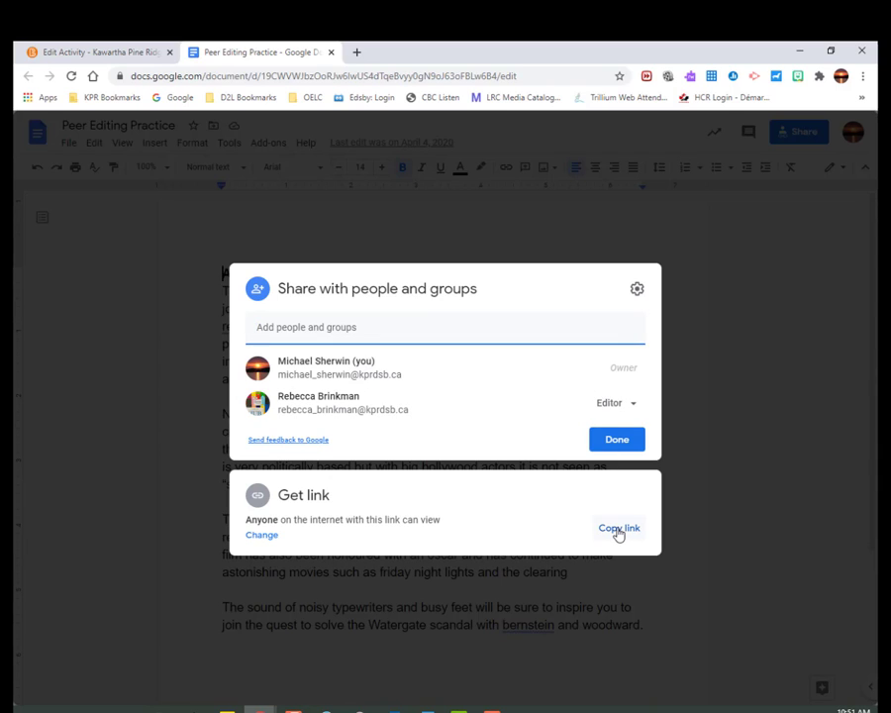
click(618, 529)
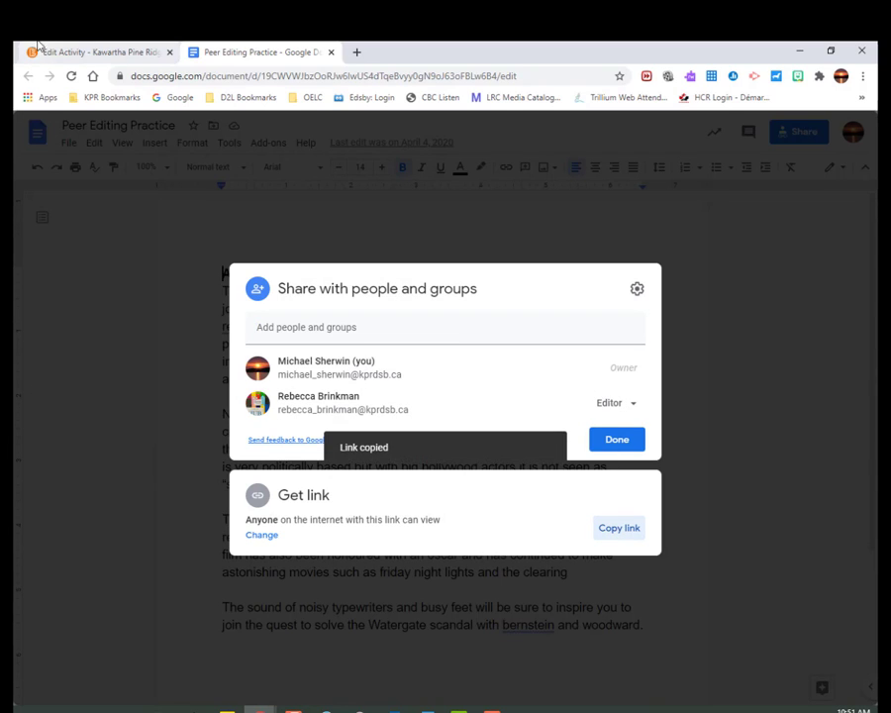
Return to the Proofreading assignment, start a web link attachment and paste the copied document link as its URL.
click(71, 53)
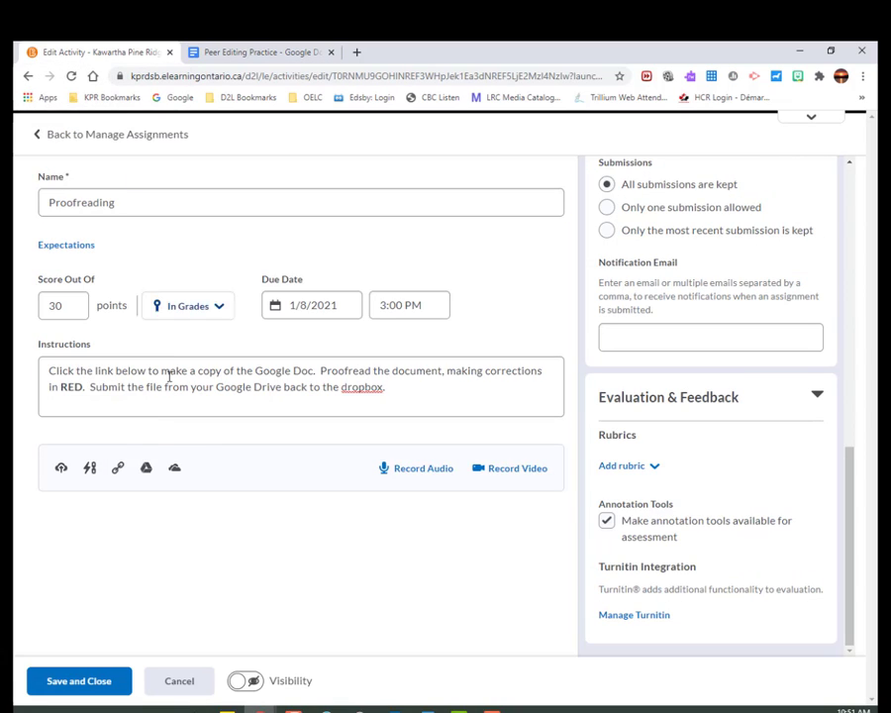
click(118, 469)
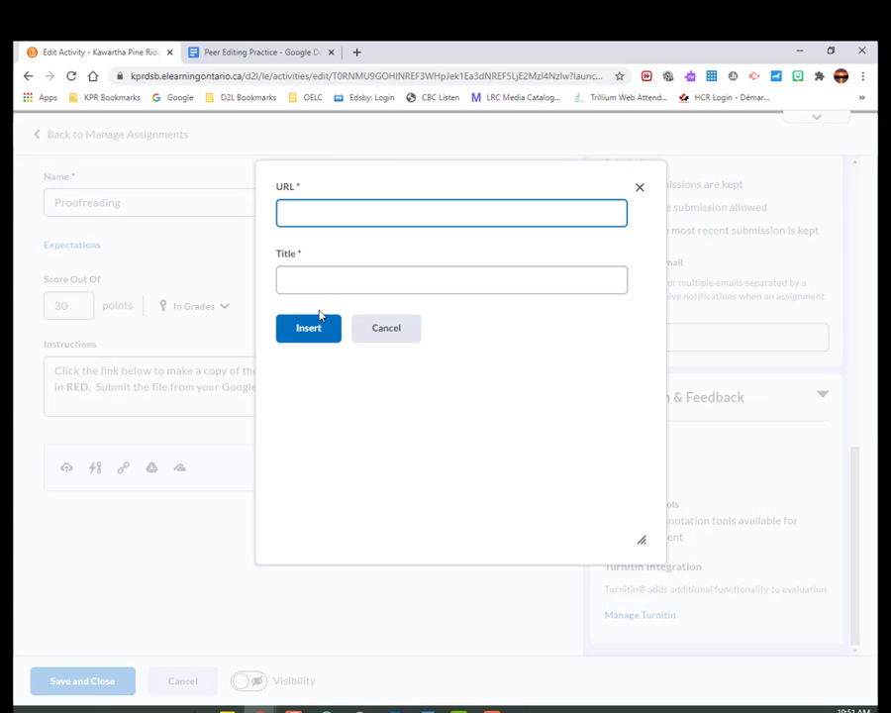
right_click(356, 211)
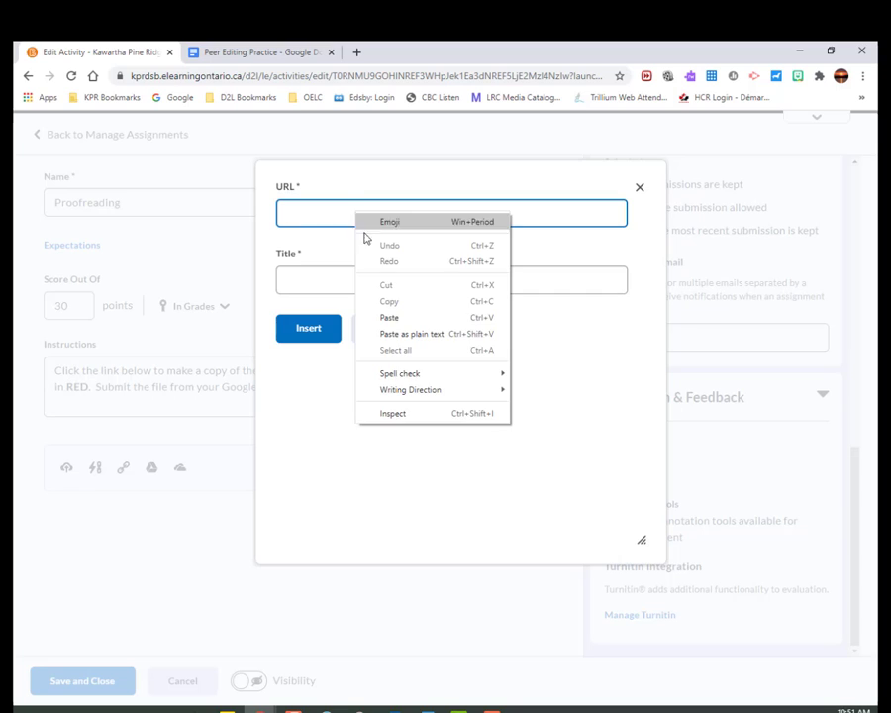
click(390, 314)
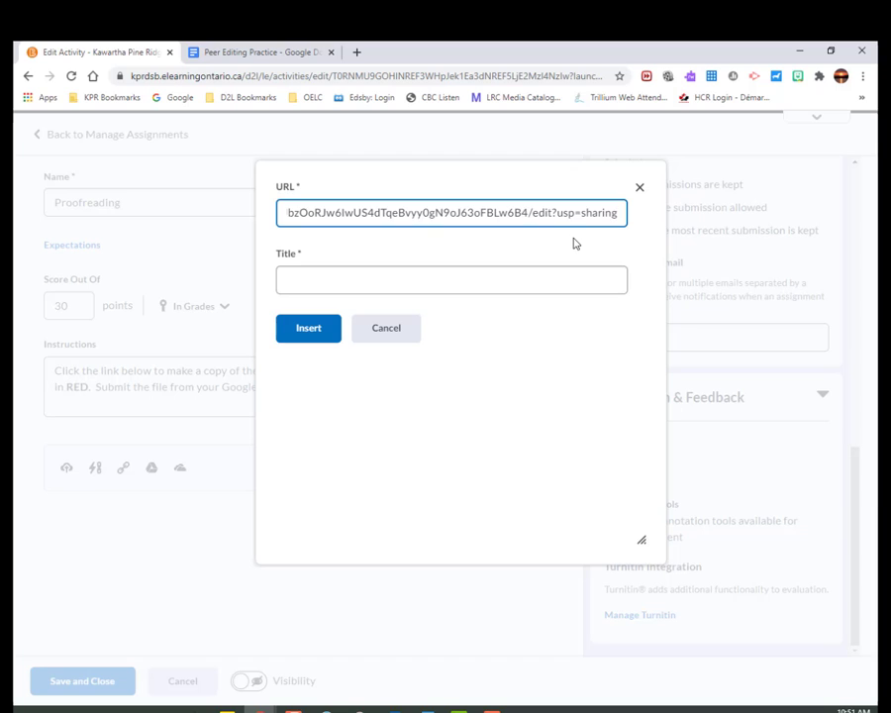
Replace the ending "edit?usp=sharing" of the attachment's URL with "copy".
key(Left)
key(Left)
key(Left)
key(Left)
key(Left)
key(Left)
key(Left)
key(Left)
key(Left)
key(Left)
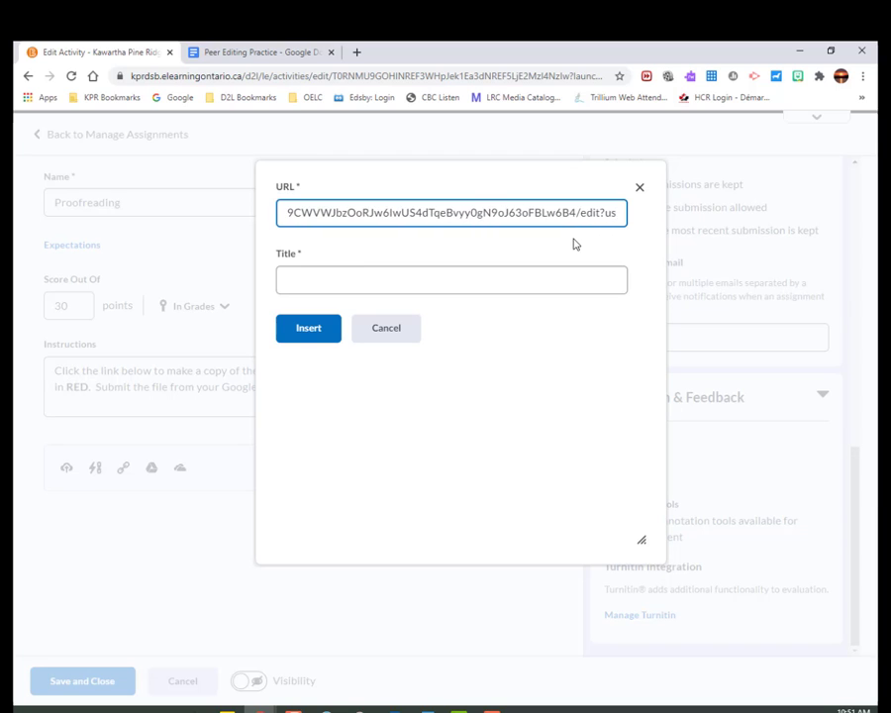
key(Left)
key(Left)
key(Left)
key(Left)
text(d)
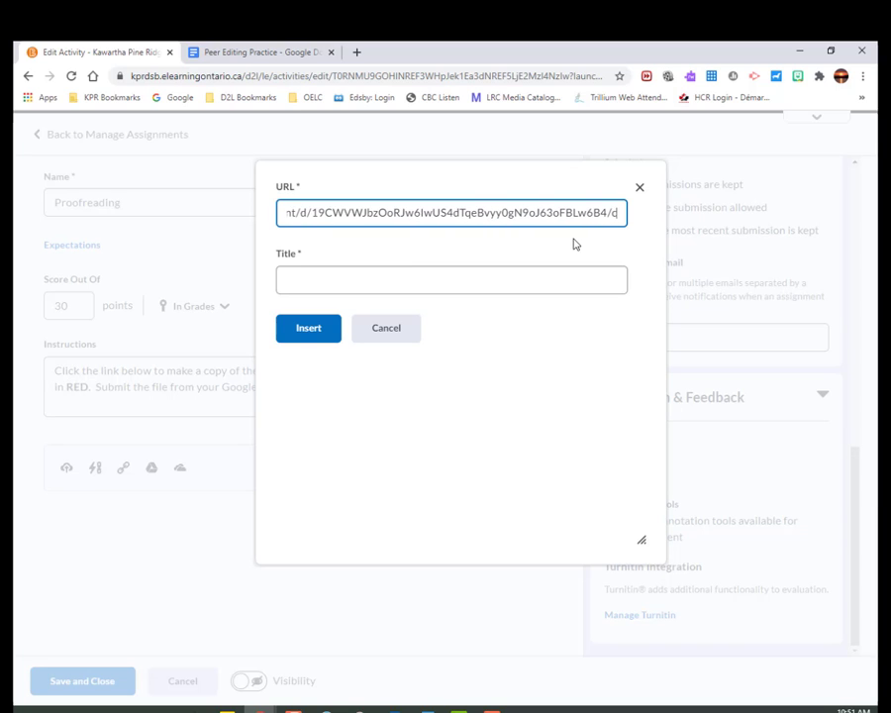
text(opy)
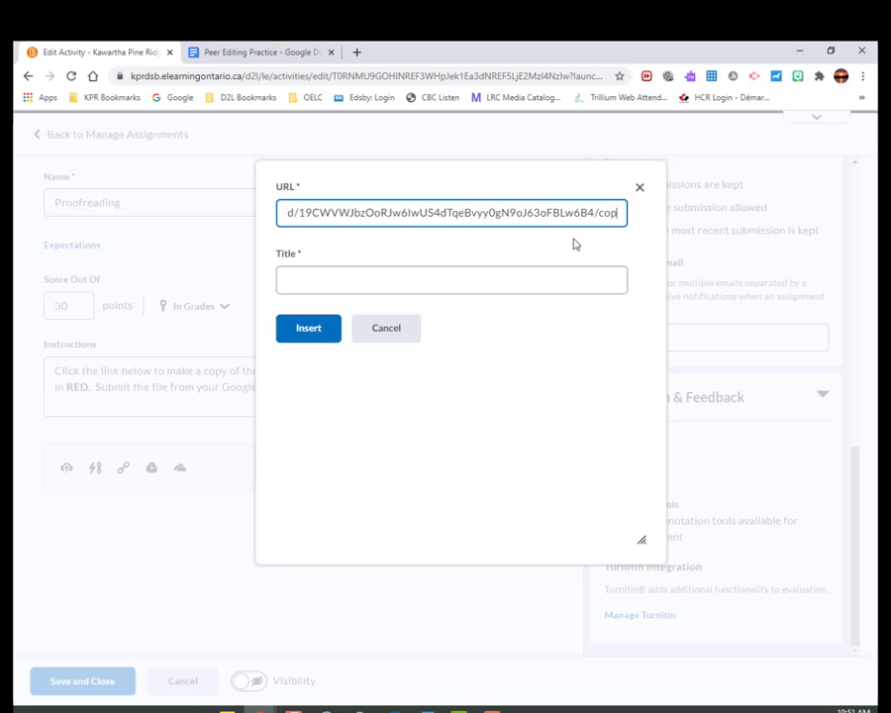
Title the link Proofreading Doc and insert it as an attachment to the assignment.
click(547, 261)
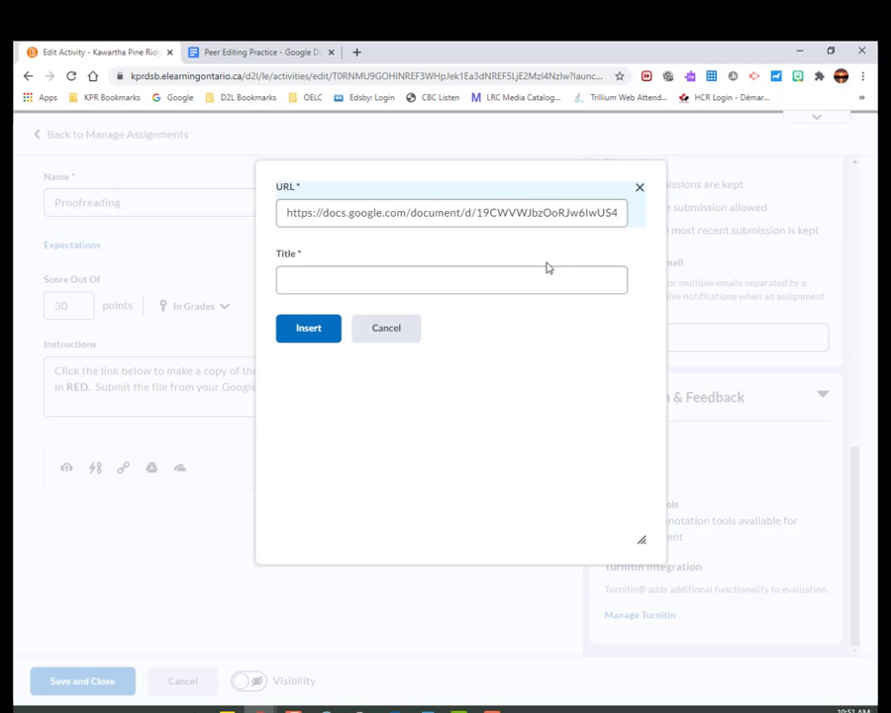
click(481, 289)
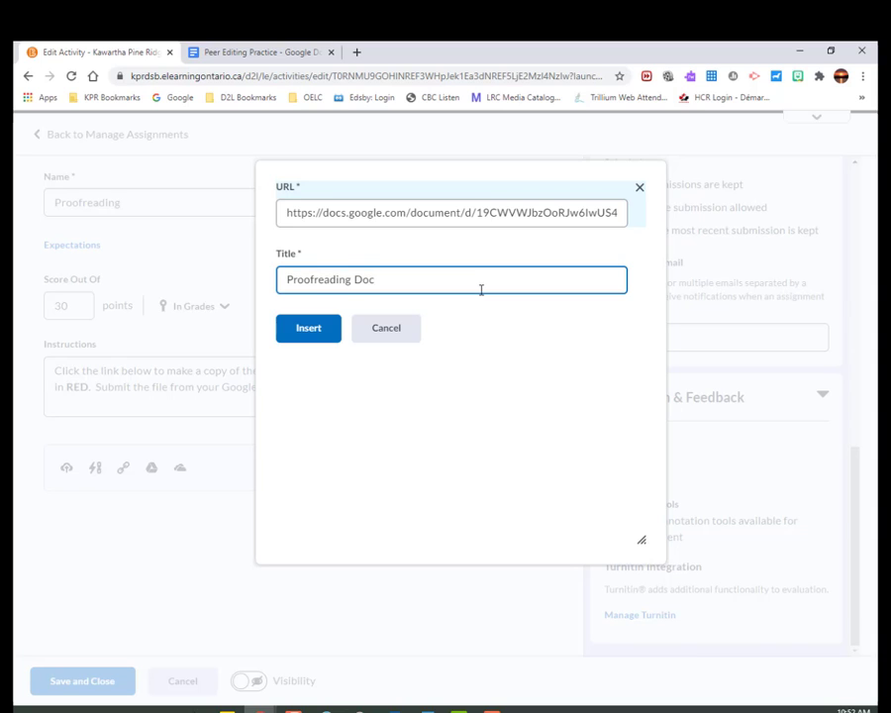
click(308, 330)
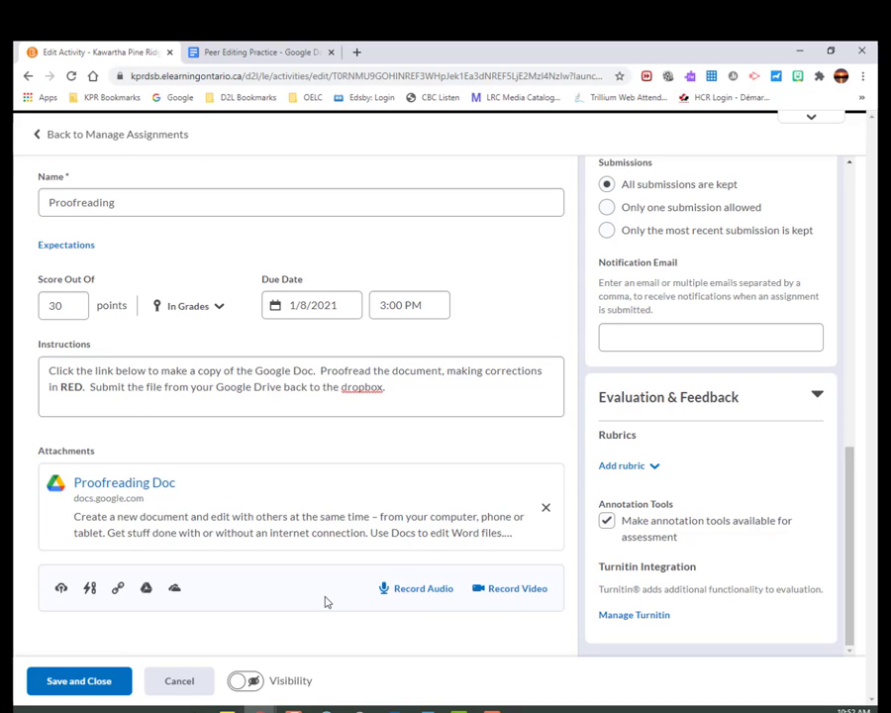
Test the Proofreading Doc attachment by opening its link, and close the resulting copy page.
click(115, 485)
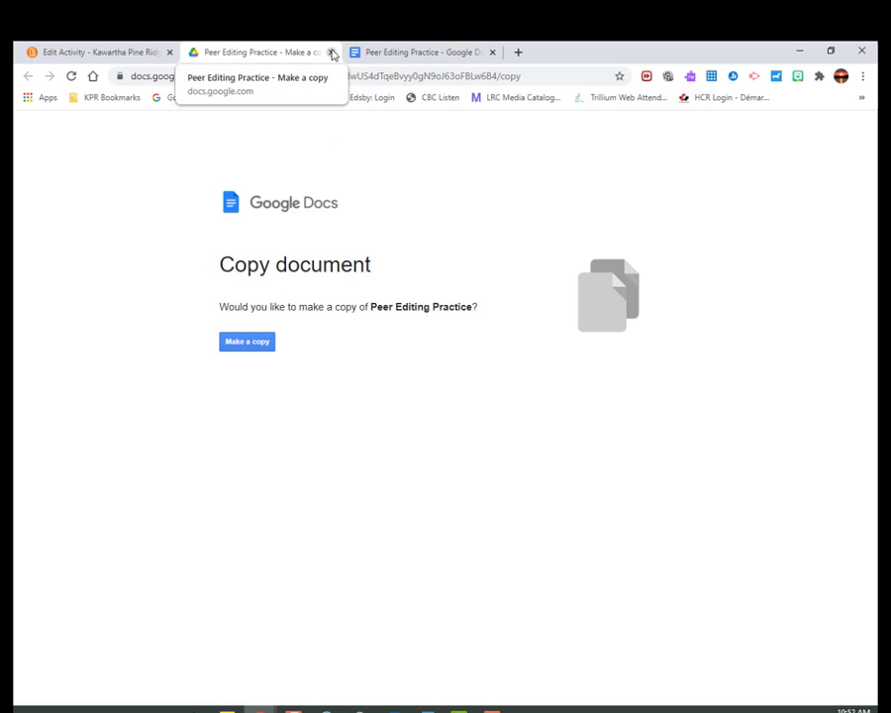
click(332, 52)
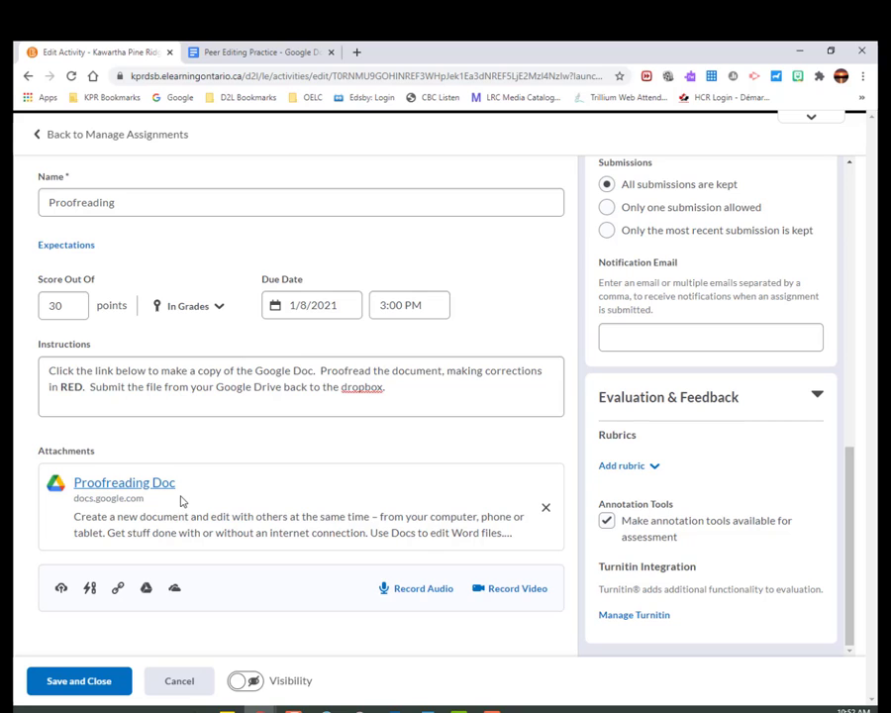
Make the Proofreading assignment visible to students, save it, and check its entry in the dropbox folder list.
click(253, 683)
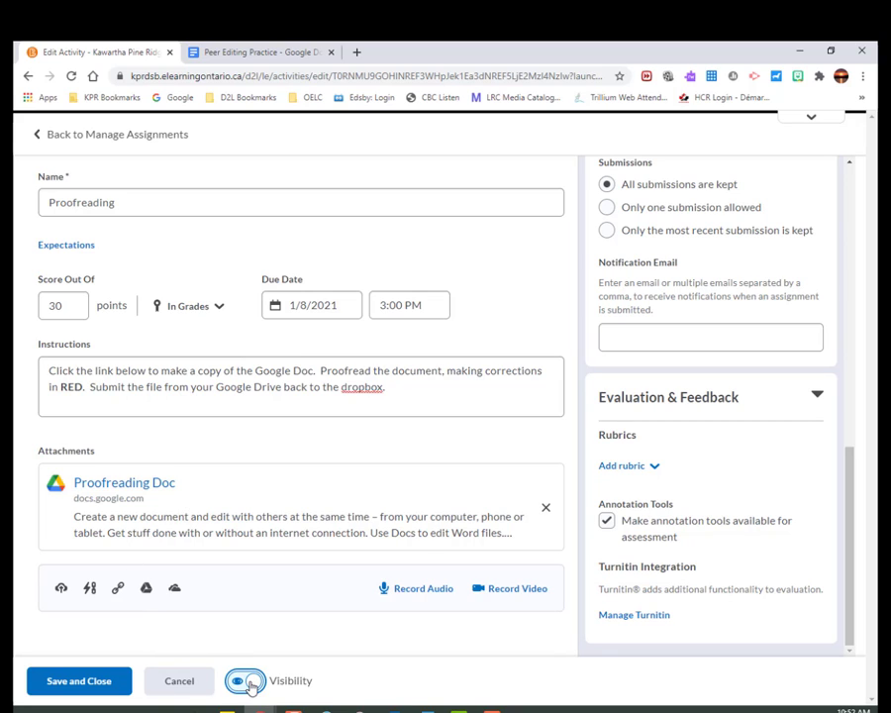
click(87, 682)
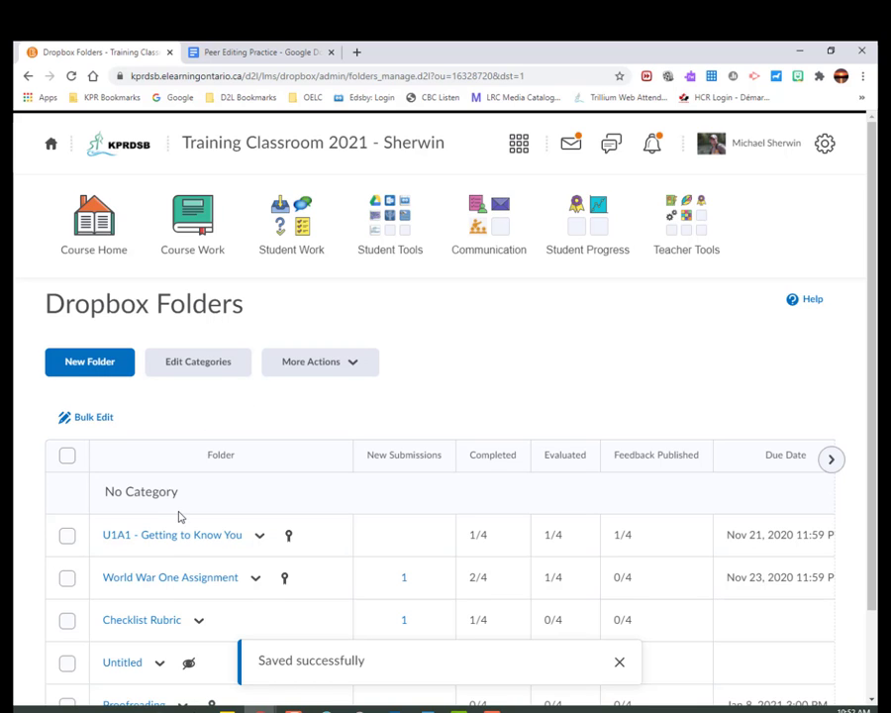
scroll(171, 594, down, 2)
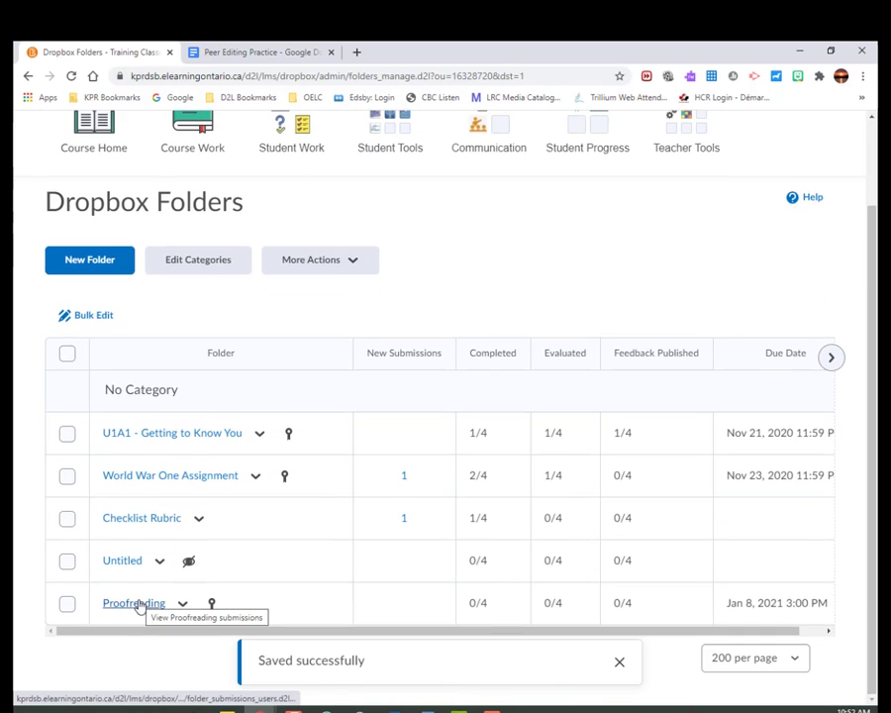
scroll(158, 534, up, 2)
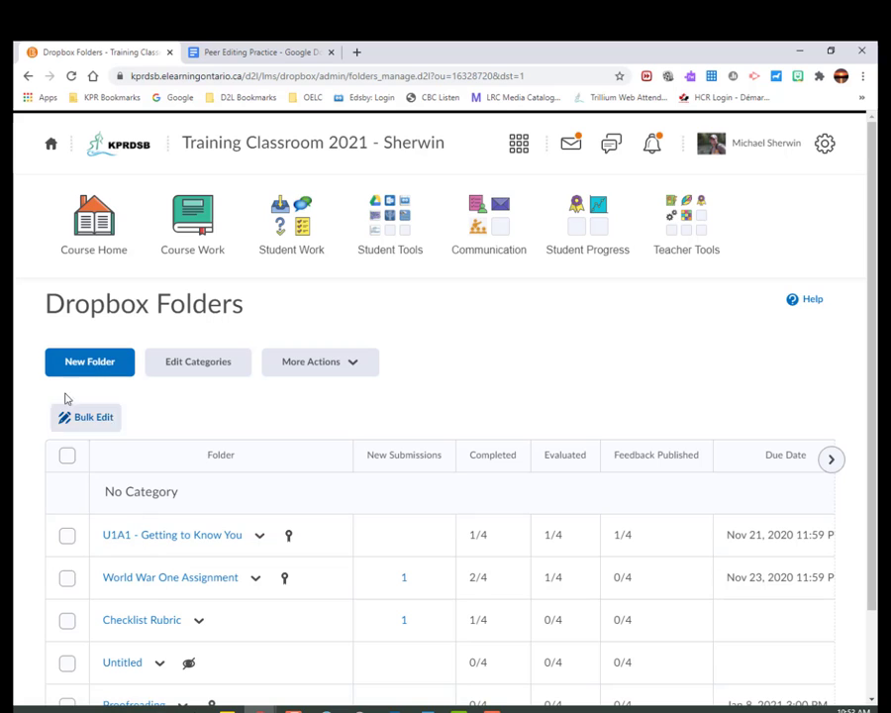
click(293, 230)
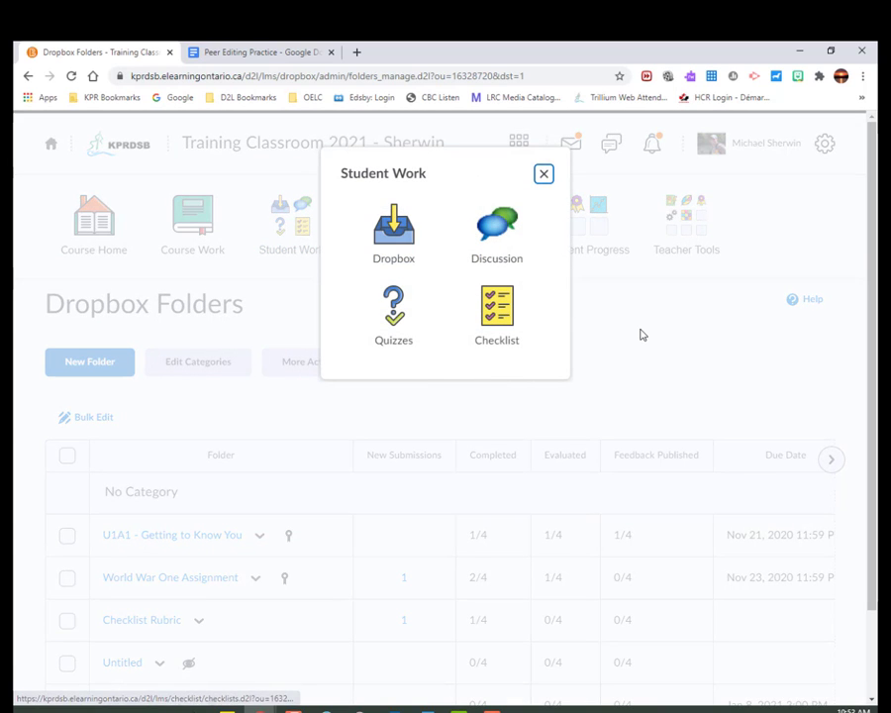
click(543, 174)
Start a new news item from the course home page with the headline "Today's Work".
click(82, 255)
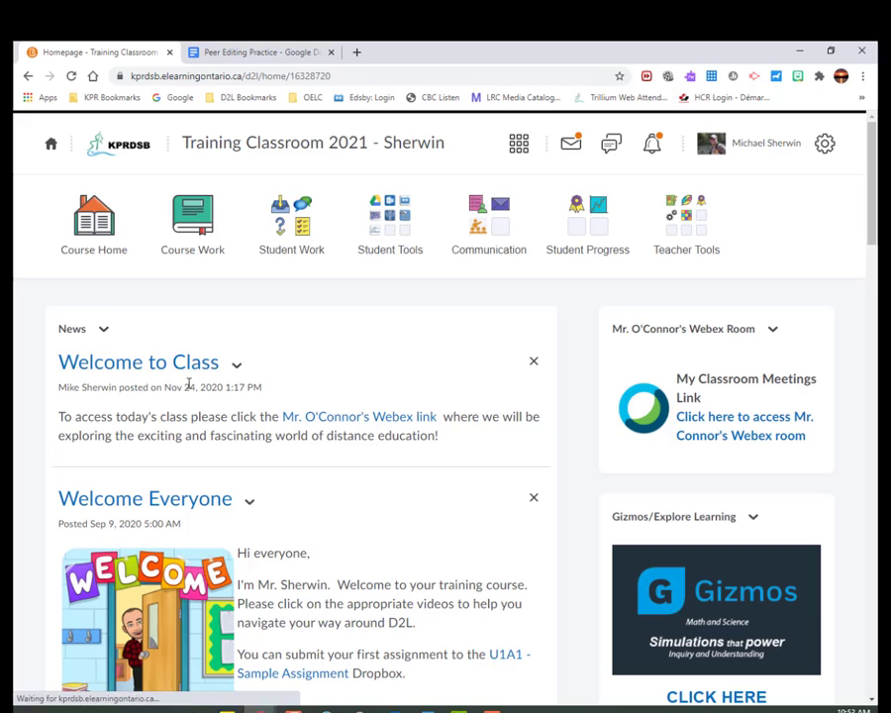
click(105, 327)
click(113, 411)
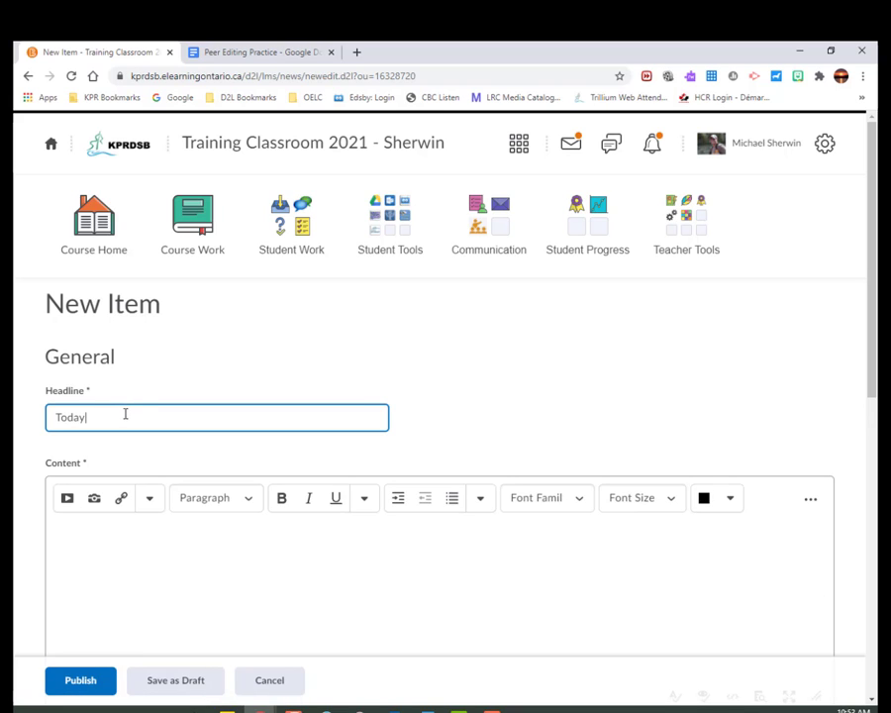
text(Today's Work)
Insert a quicklink to the Proofreading dropbox into the news item's content.
click(136, 540)
click(147, 502)
click(99, 530)
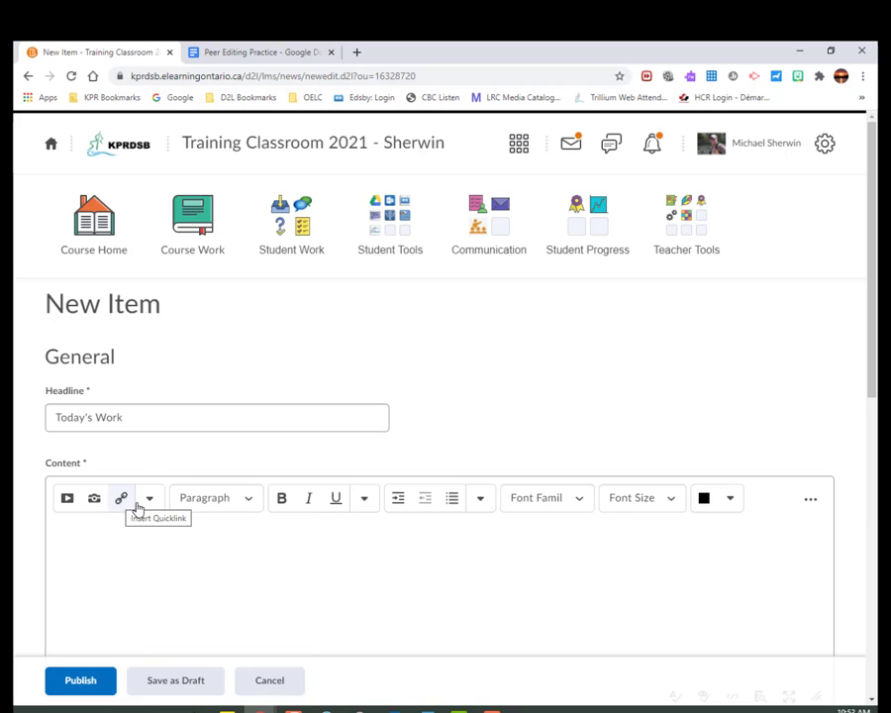
click(121, 500)
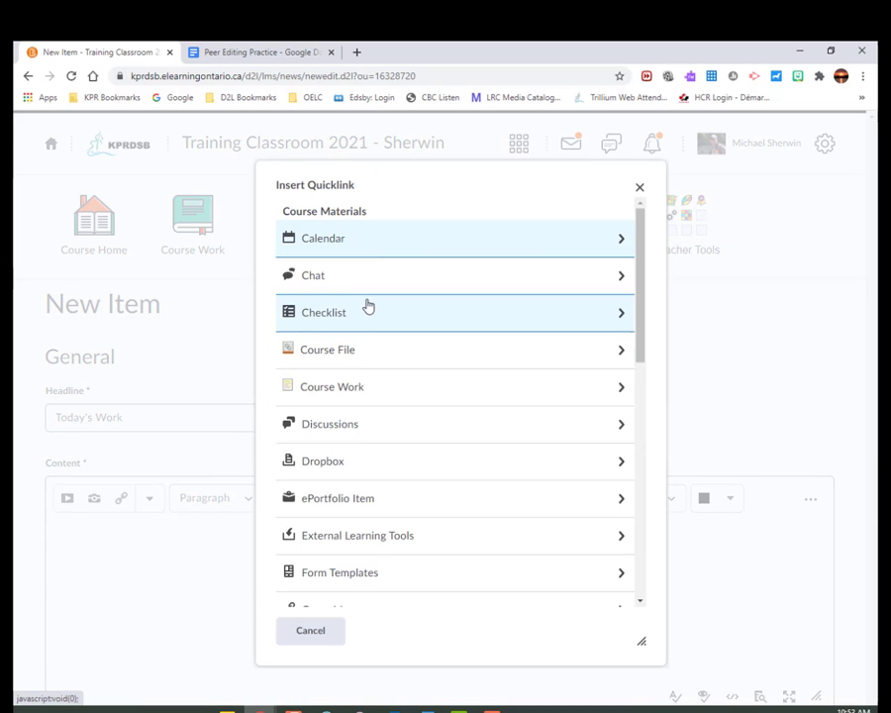
click(319, 463)
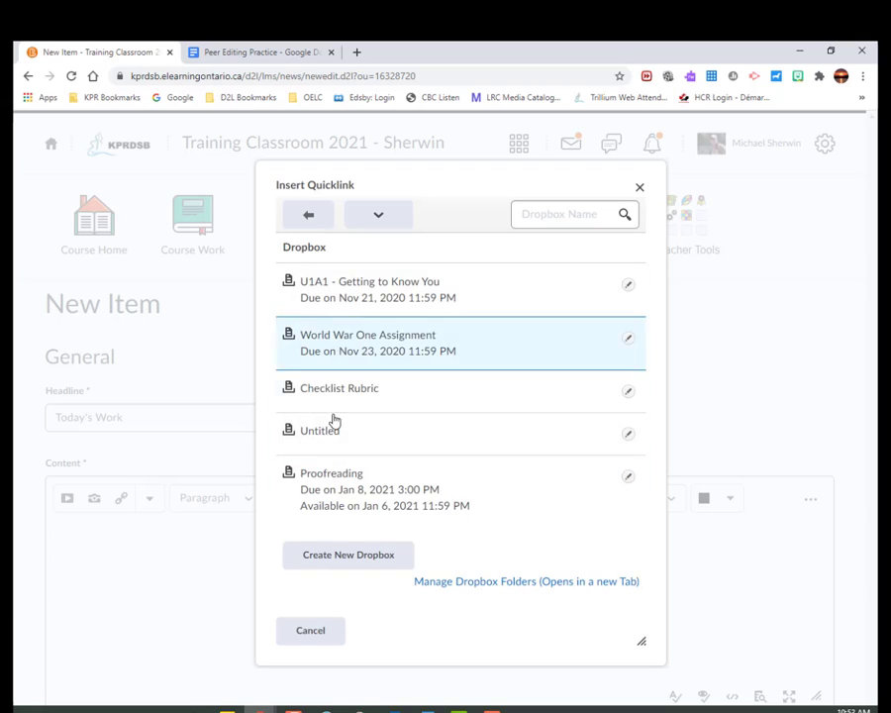
click(338, 487)
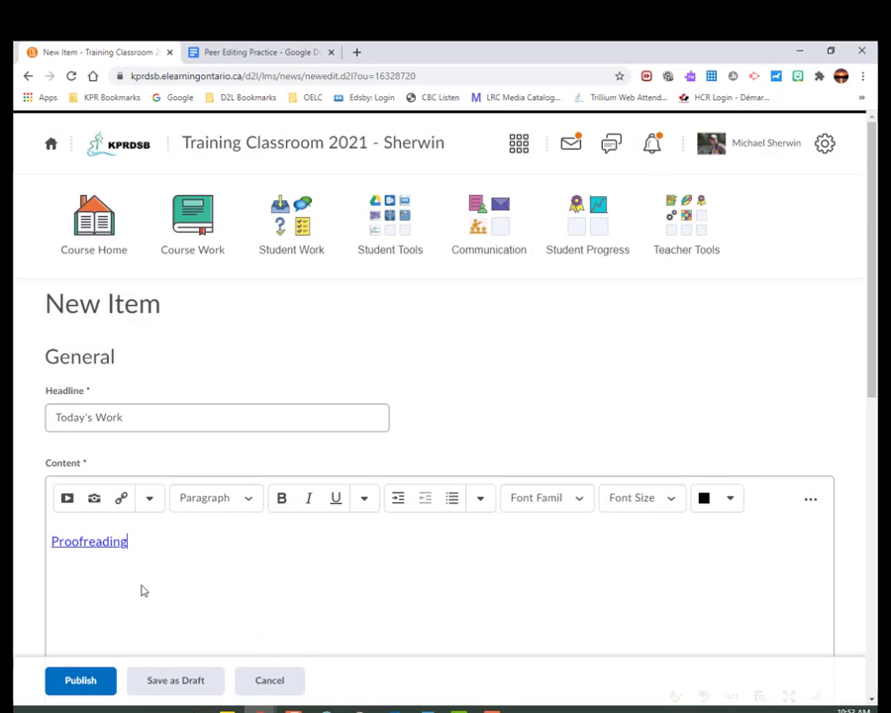
Add the text "Please complete this assignment" before the Proofreading link, and cancel the news item without publishing it.
key(Left)
key(Left)
key(Left)
key(Left)
key(Left)
key(Left)
key(Left)
key(Left)
key(Left)
key(Left)
key(Left)
key(Left)
key(Left)
key(Left)
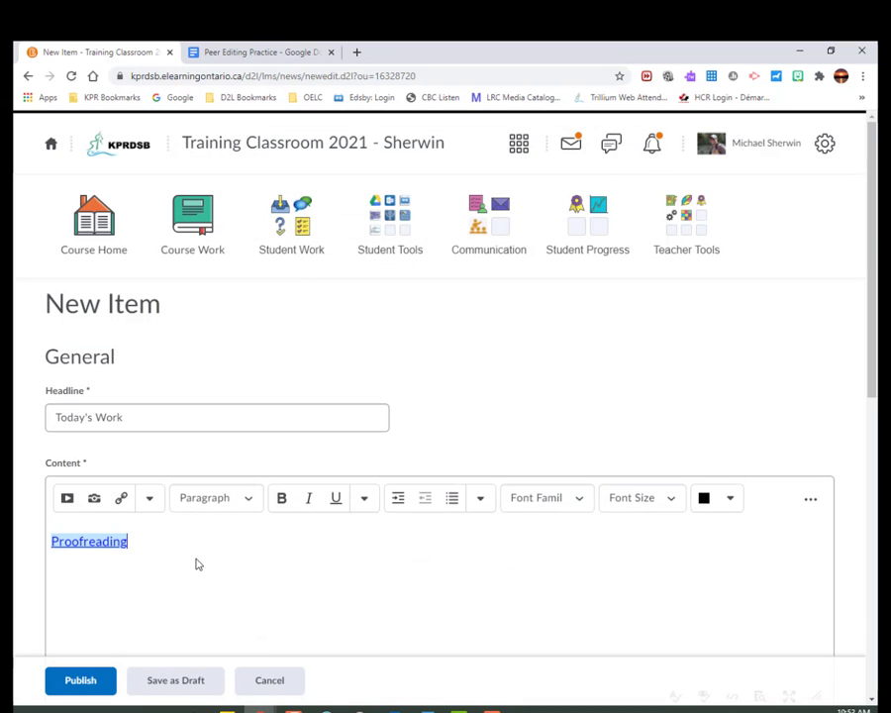
text(Please complete t)
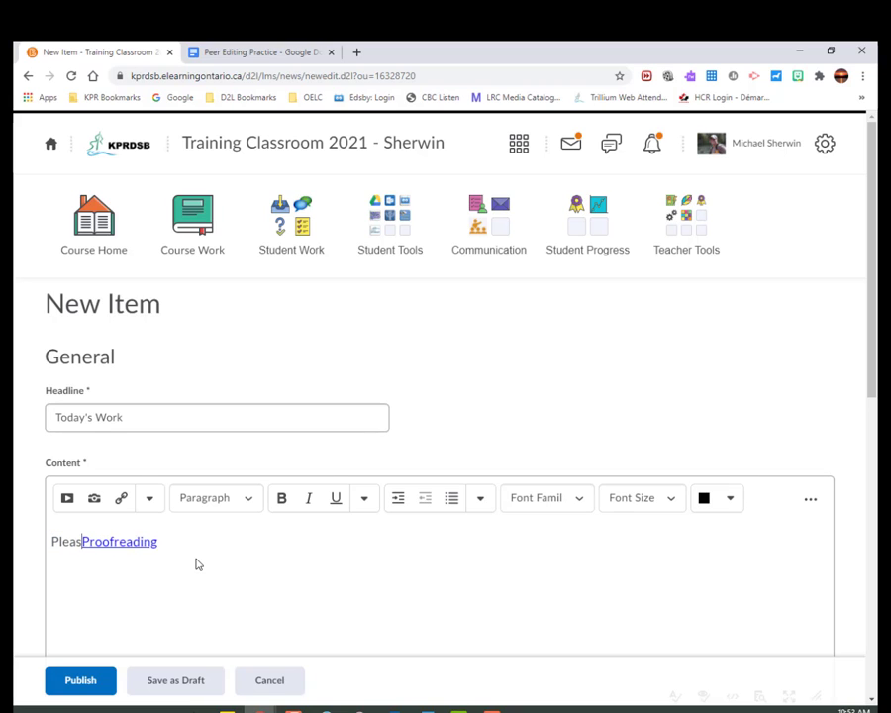
text(his assignment )
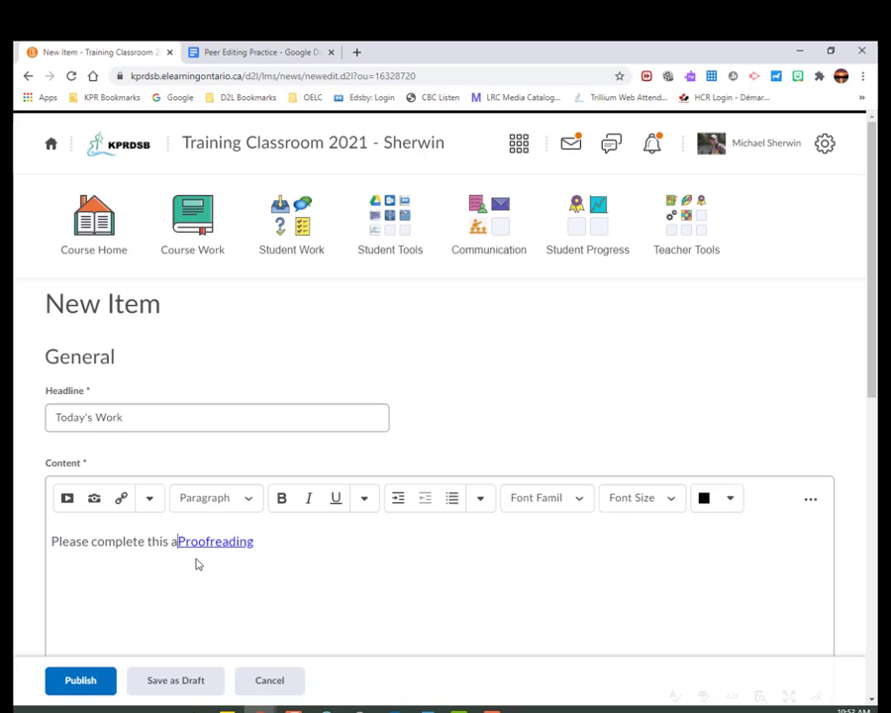
text(.)
key(BackSpace)
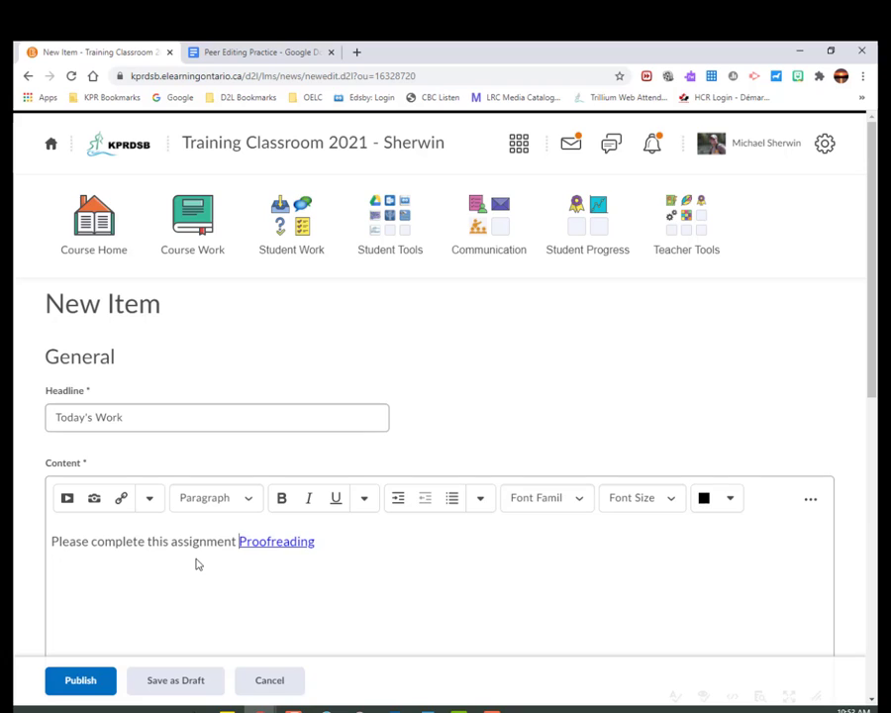
key(shift+End)
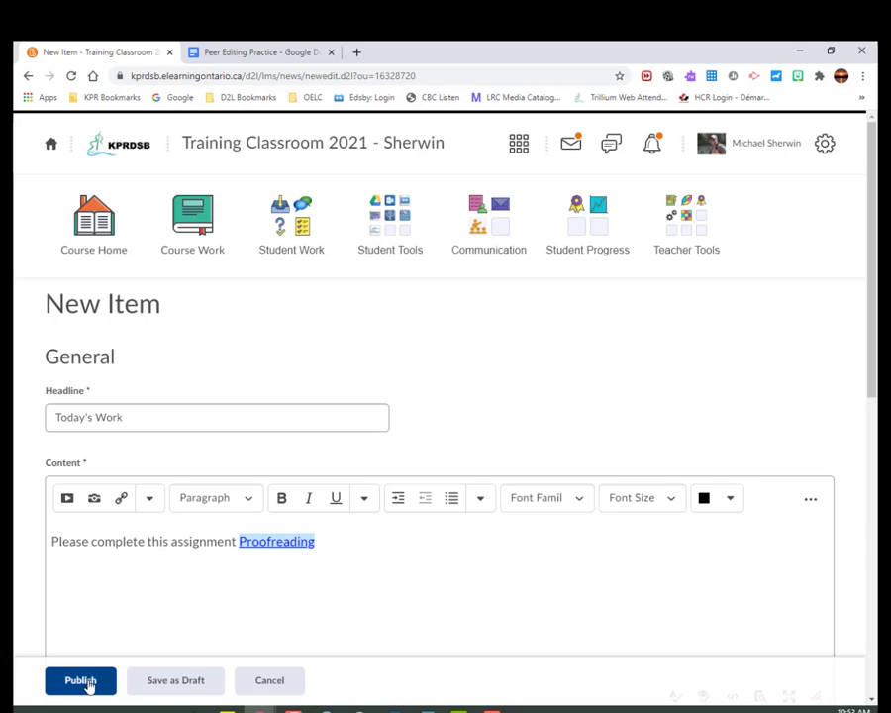
click(269, 681)
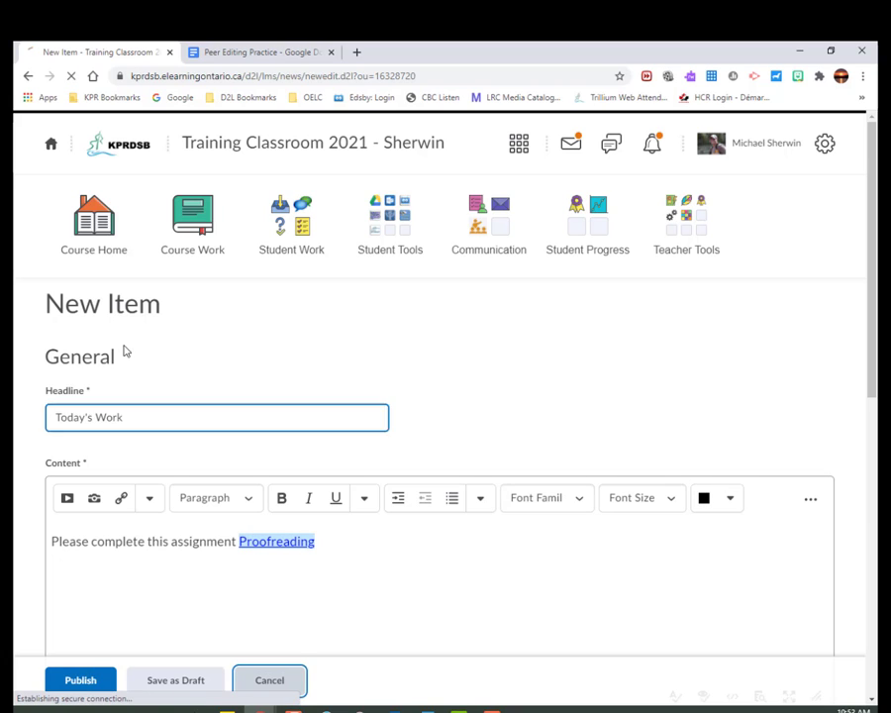
Add the existing Proofreading assignment to Day 1 of Unit 1 in the course work.
click(201, 233)
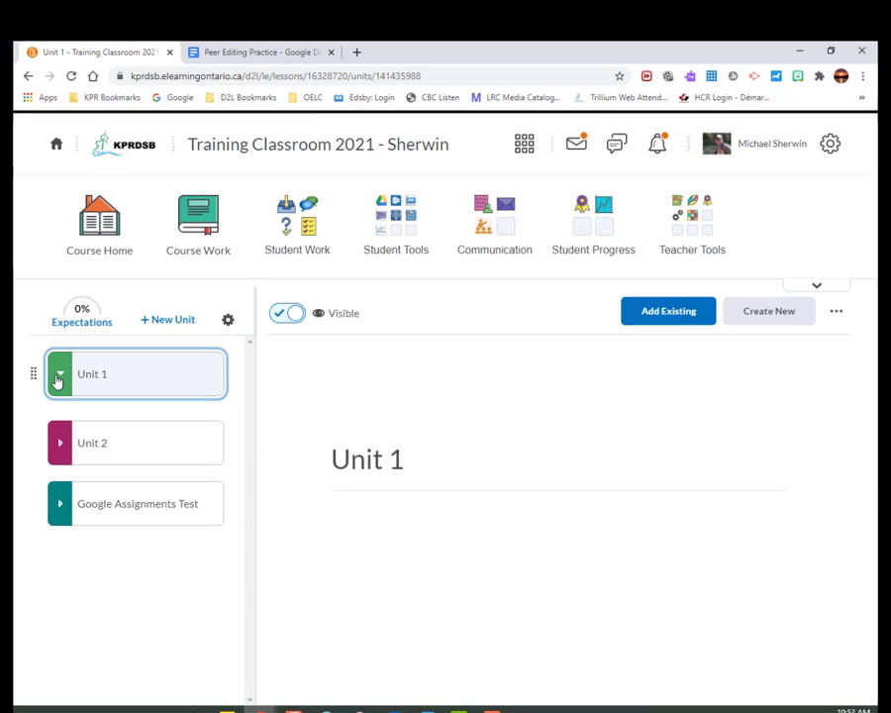
click(59, 373)
click(78, 427)
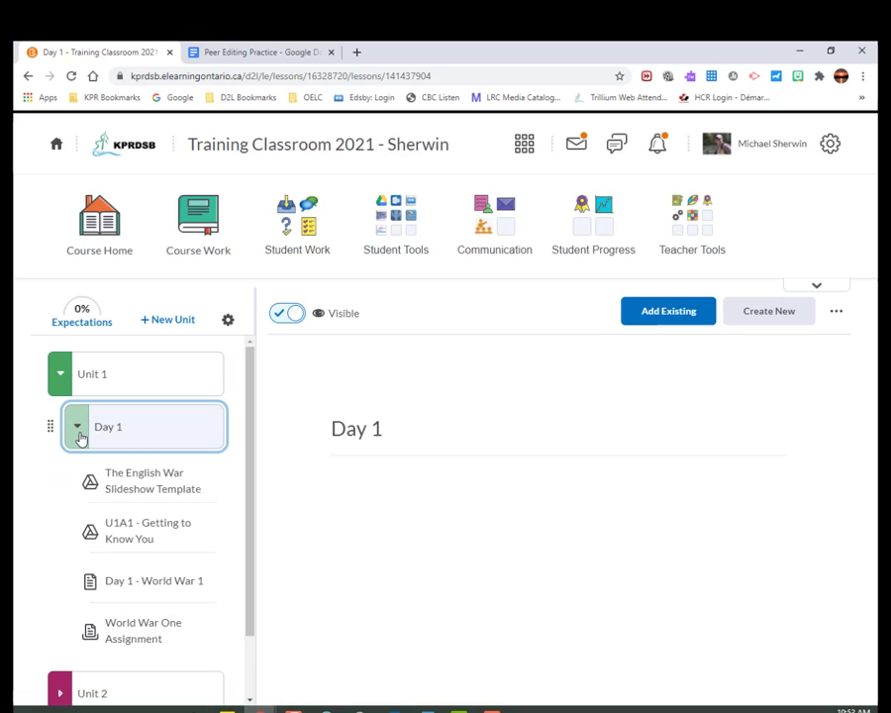
click(644, 311)
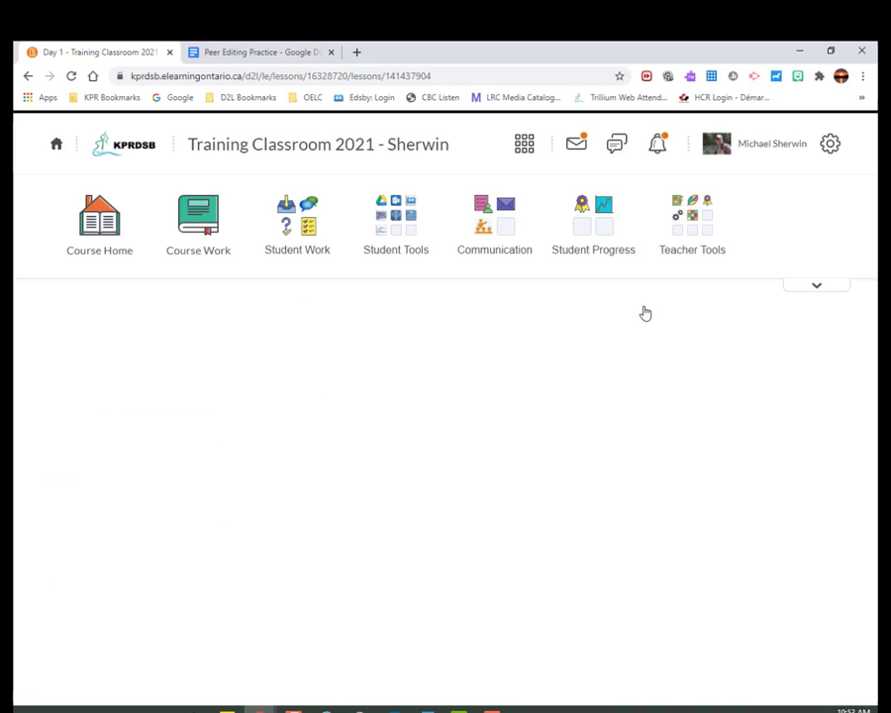
click(449, 495)
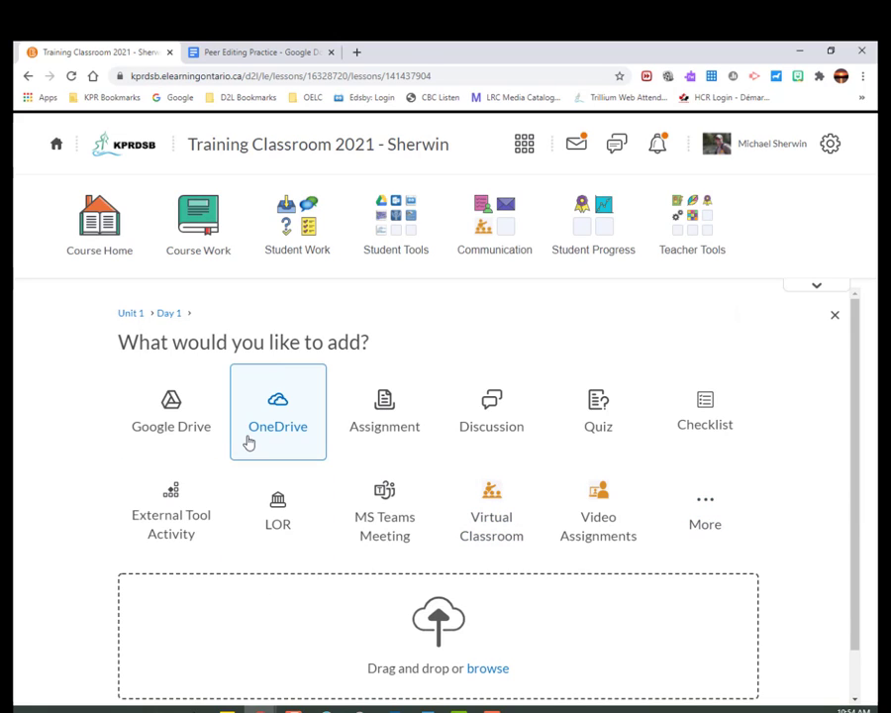
click(384, 428)
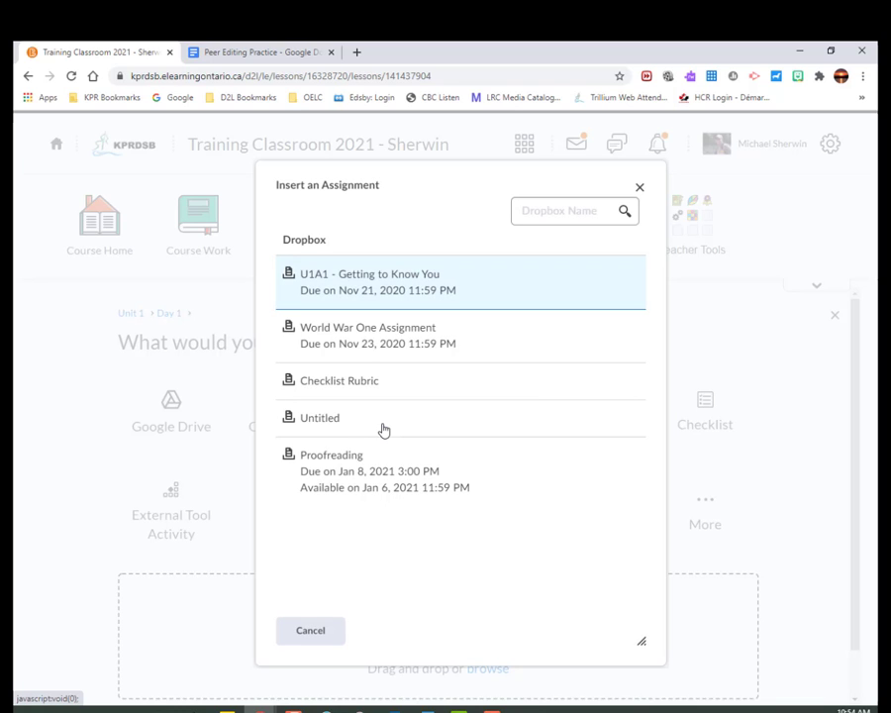
click(334, 468)
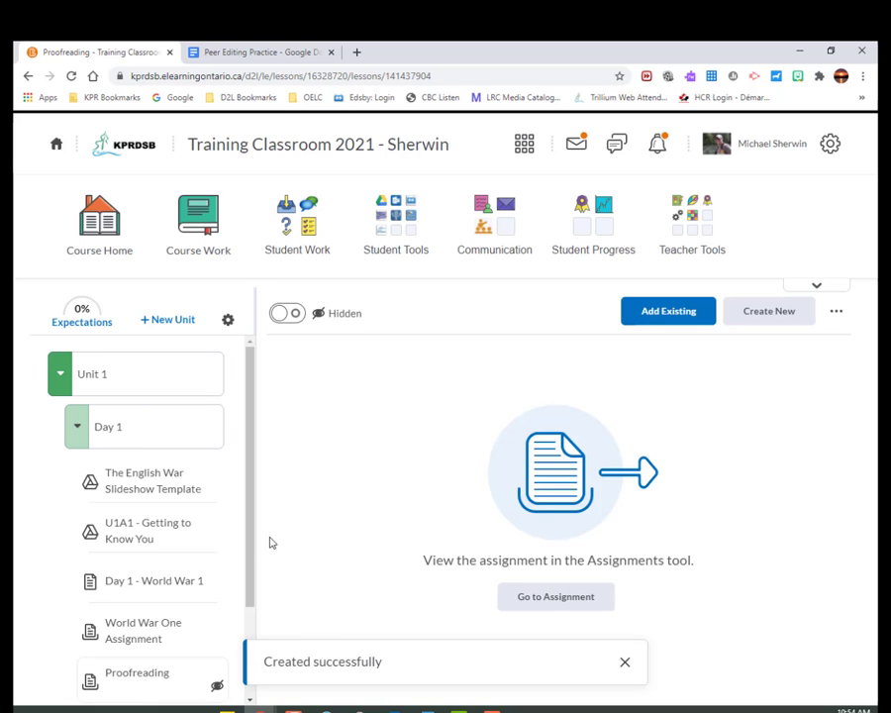
Make the Proofreading topic visible to students immediately by clearing its date restrictions.
drag(253, 522, 252, 597)
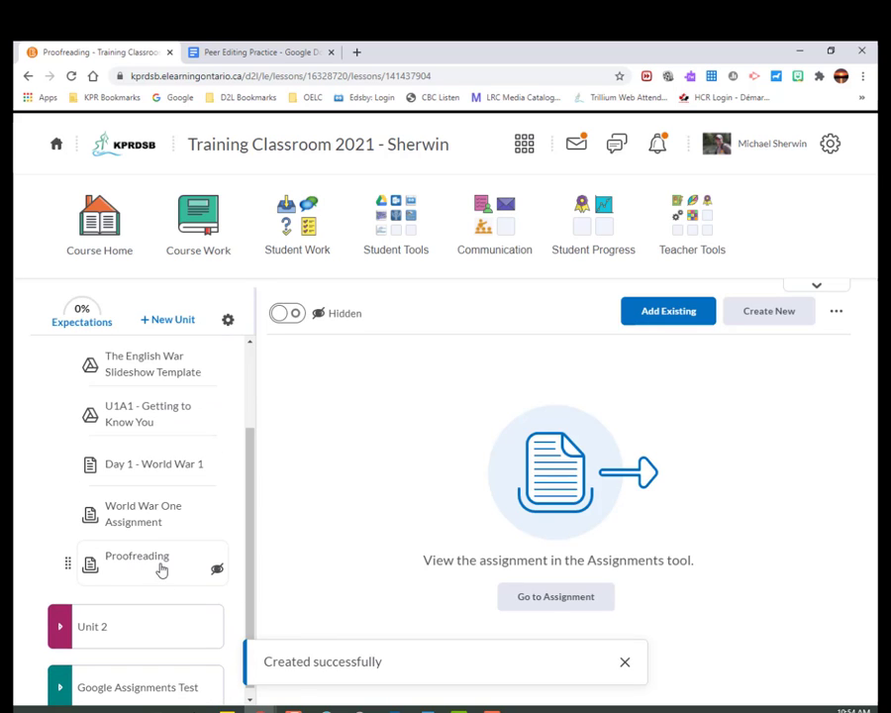
click(286, 313)
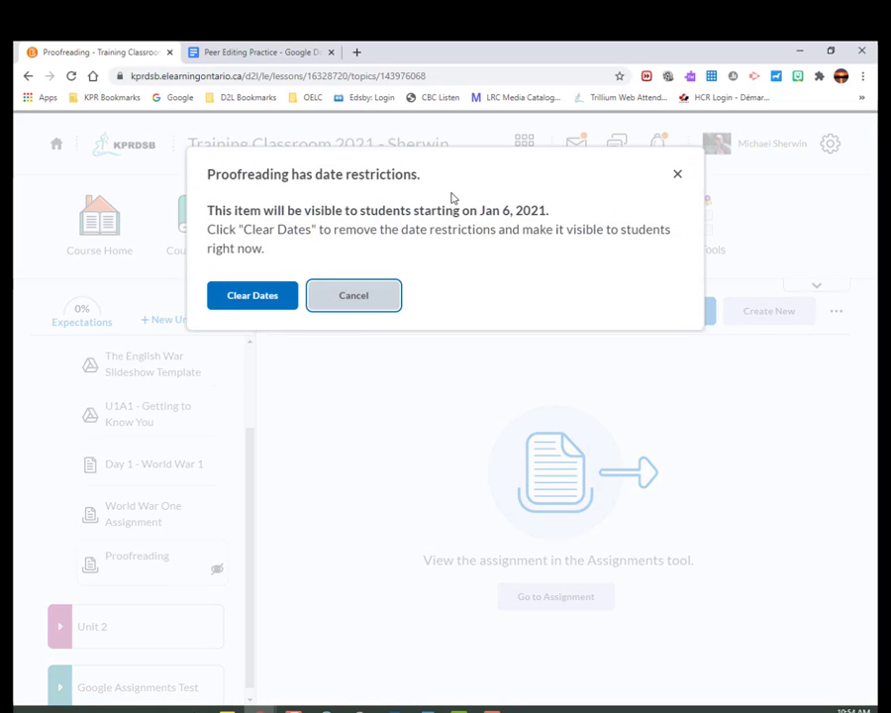
click(243, 300)
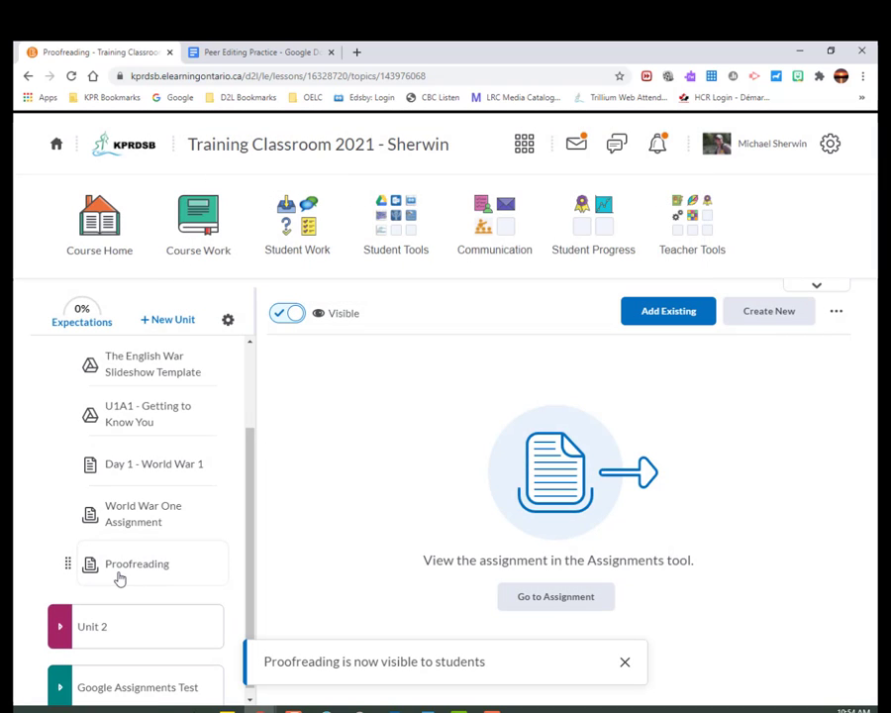
Start creating a new assignment directly inside Day 1 of Unit 1, and cancel it without saving.
drag(251, 550, 253, 566)
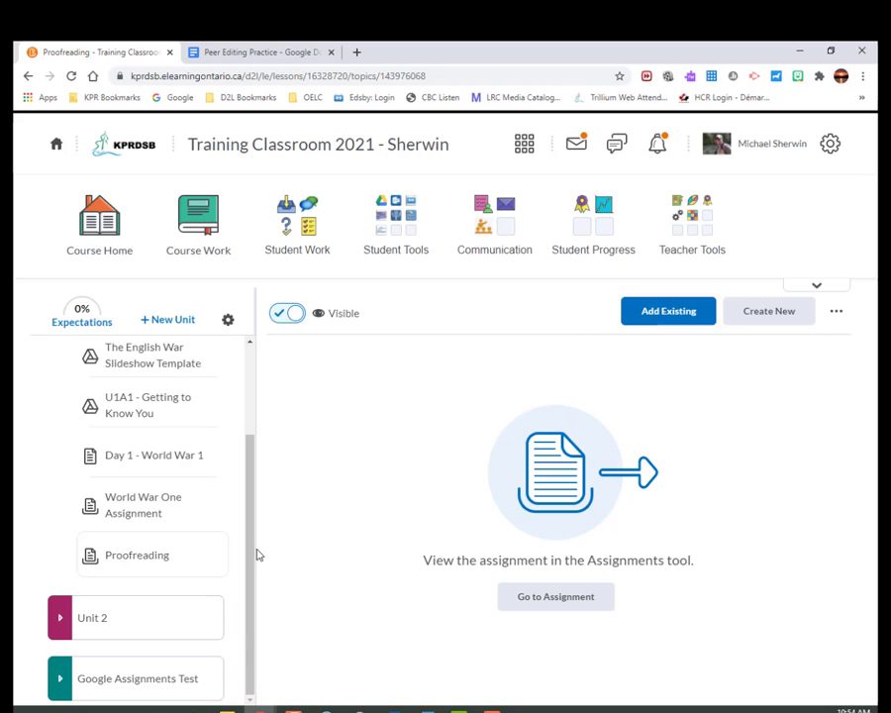
drag(249, 546, 249, 363)
click(73, 426)
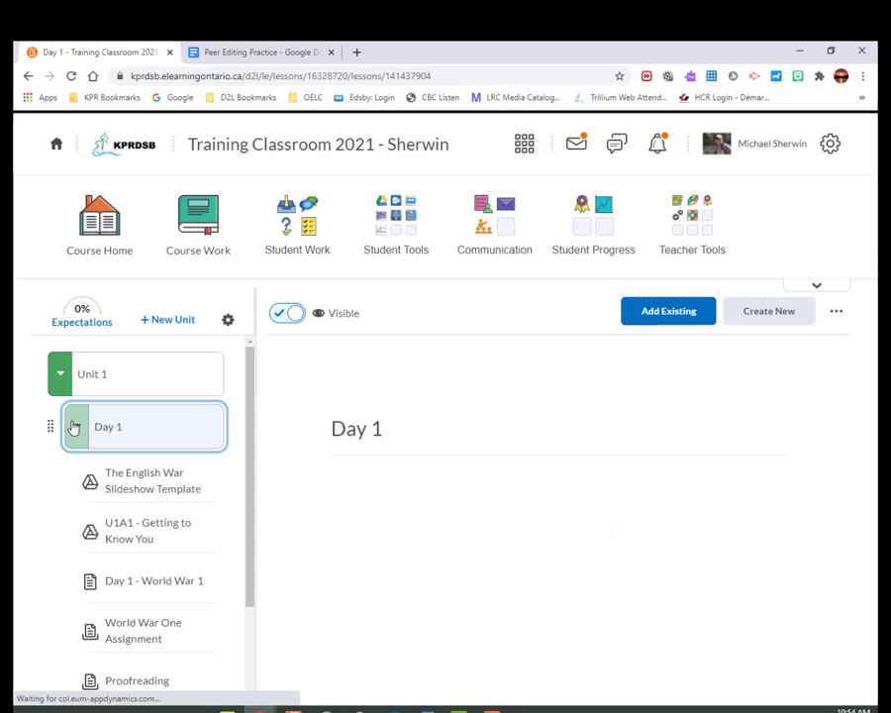
click(74, 430)
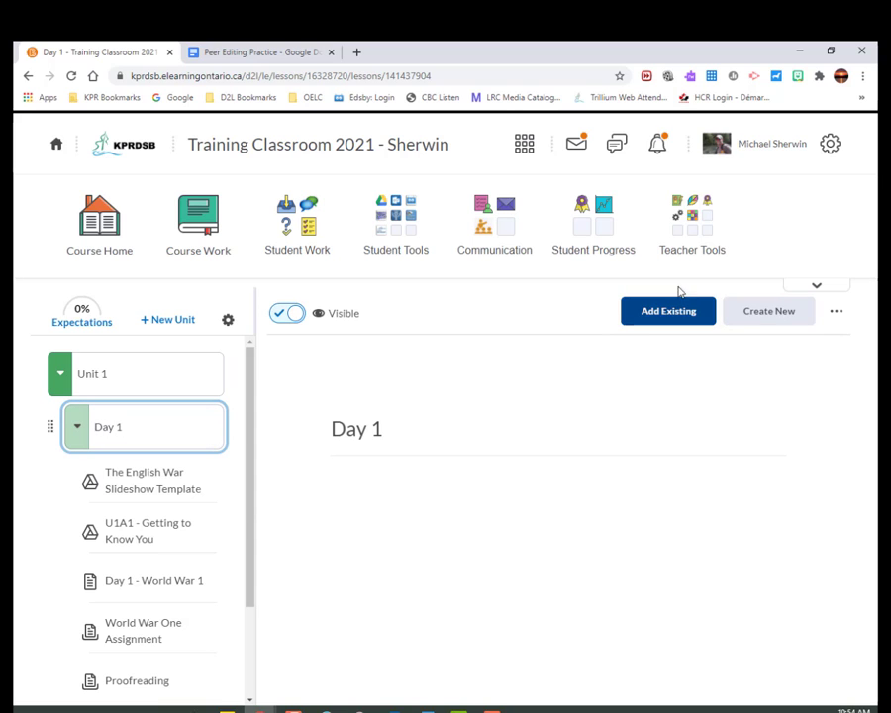
click(760, 312)
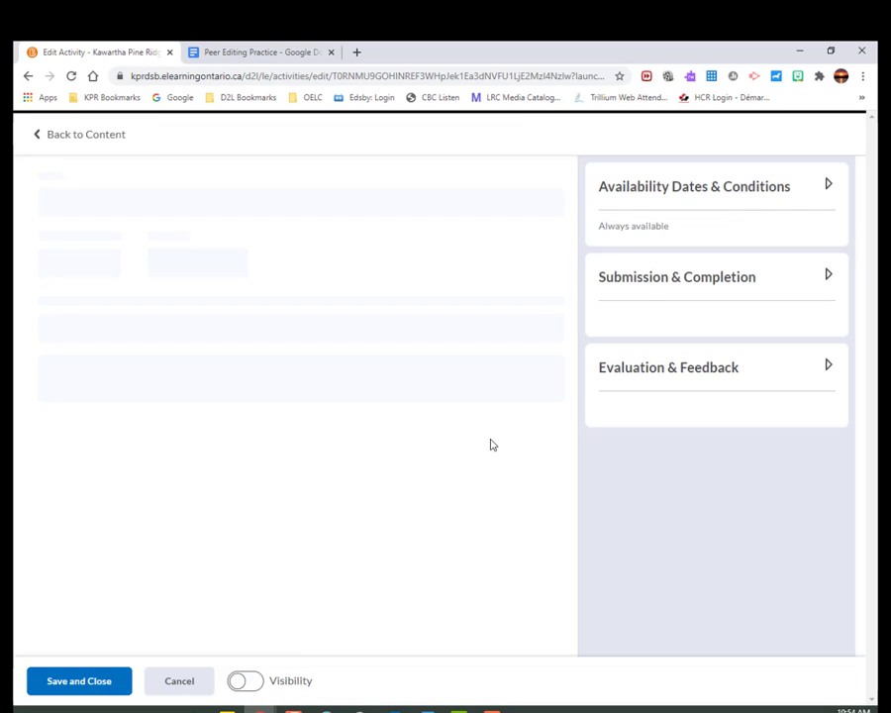
click(96, 202)
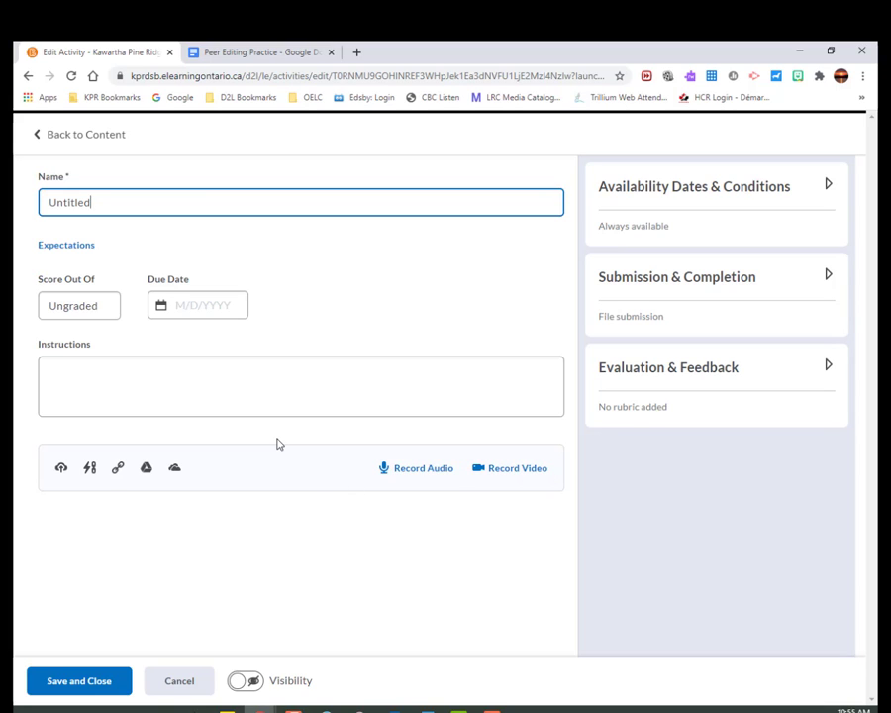
click(175, 683)
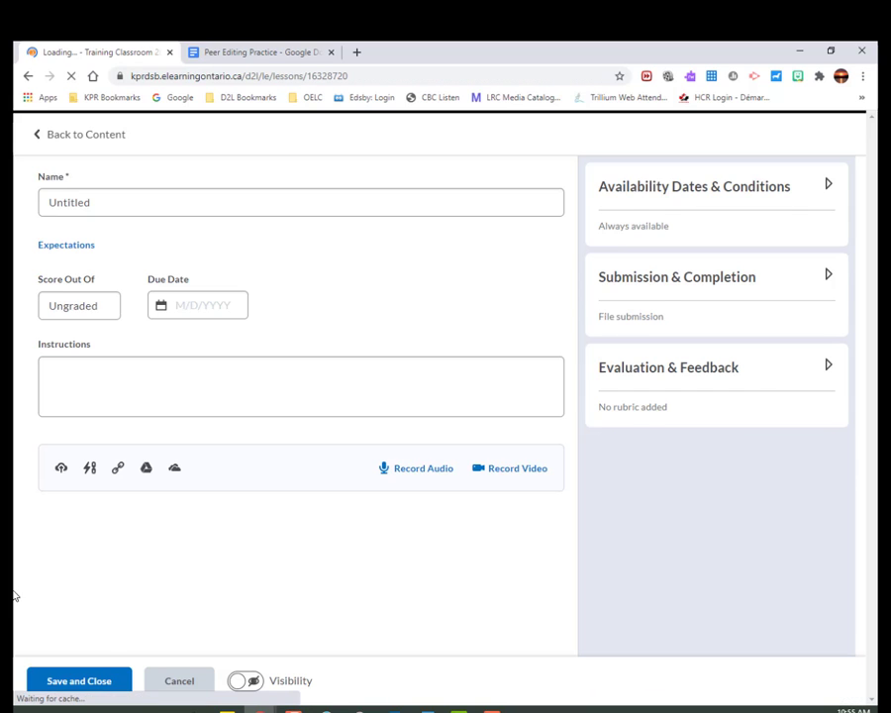